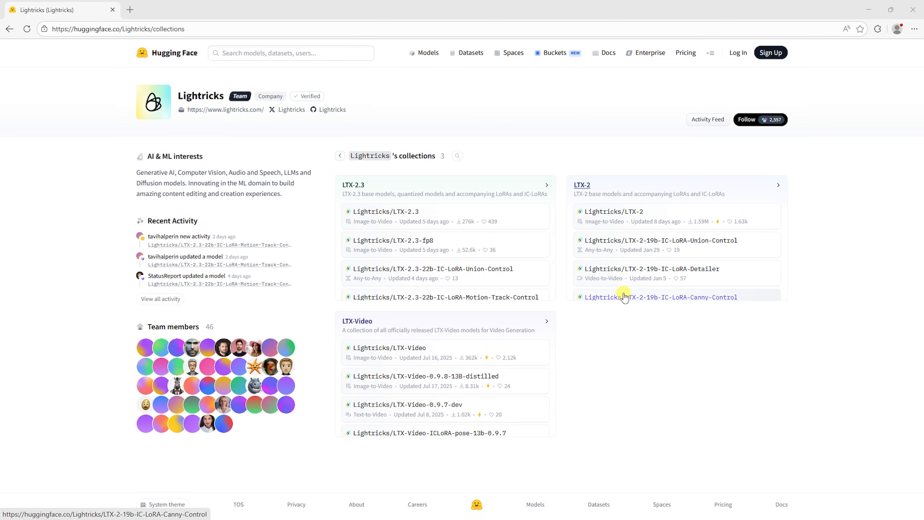
Step: Open the Lightricks/LTX-2.3-fp8 model page from the LTX-2.3 collection
left_click(424, 242)
left_click(235, 148)
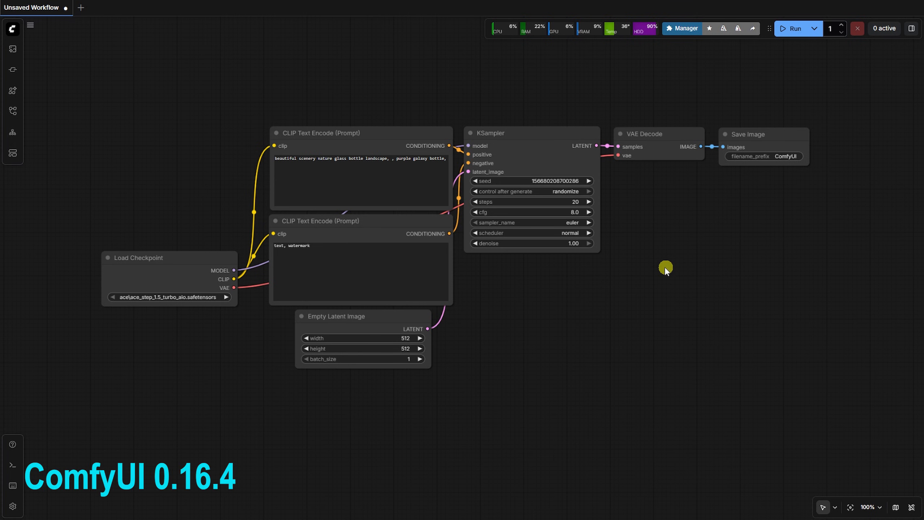
Step: Check the installed ComfyUI version, launch arguments and device details in the application's About information
left_click(11, 508)
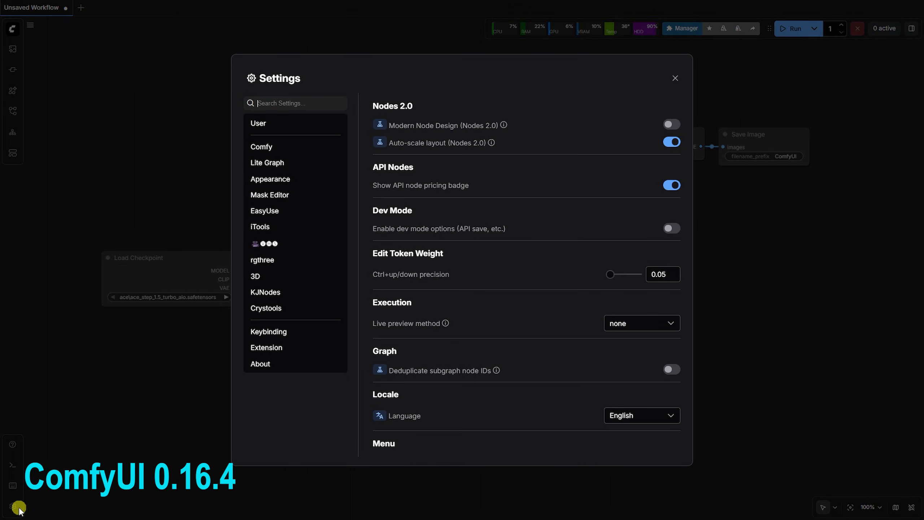
left_click(306, 363)
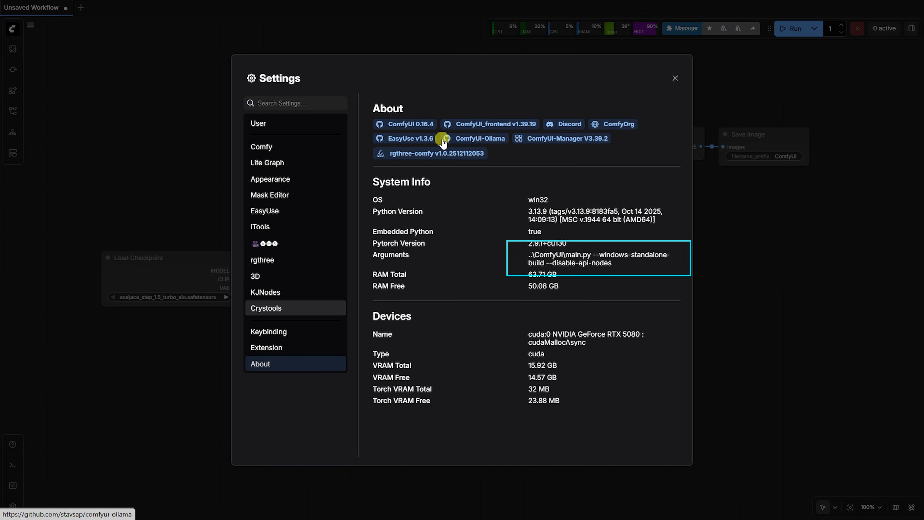
left_click(675, 78)
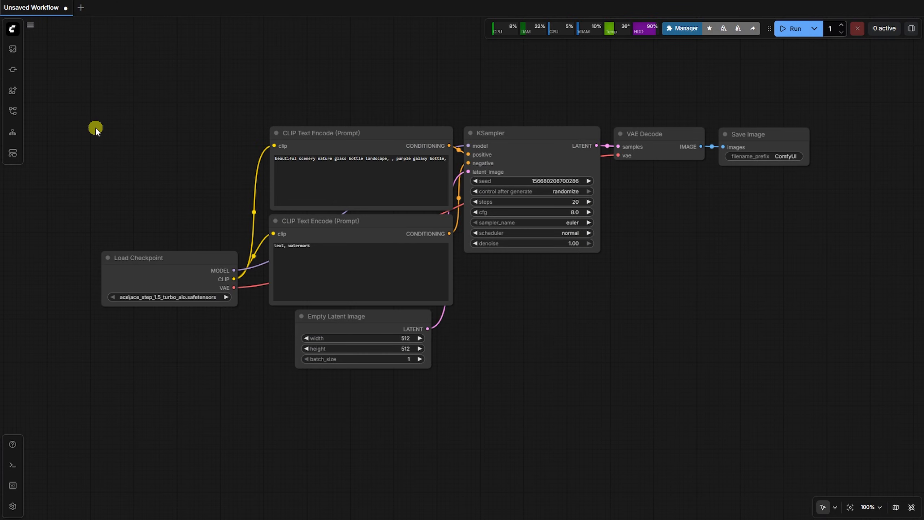
Step: Browse the model filter in the template library and load the LTX-2.3: Image to Video template
left_click(16, 165)
left_click(333, 80)
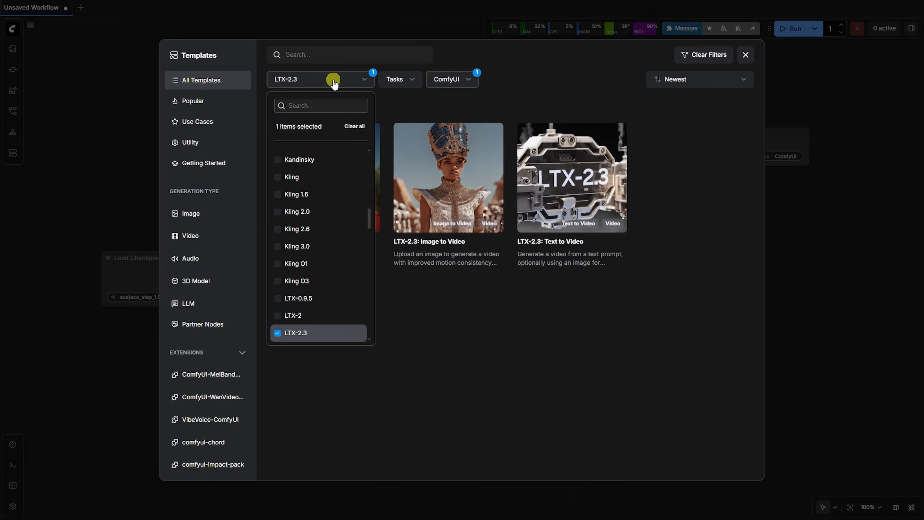
scroll(369, 233, "down", 2)
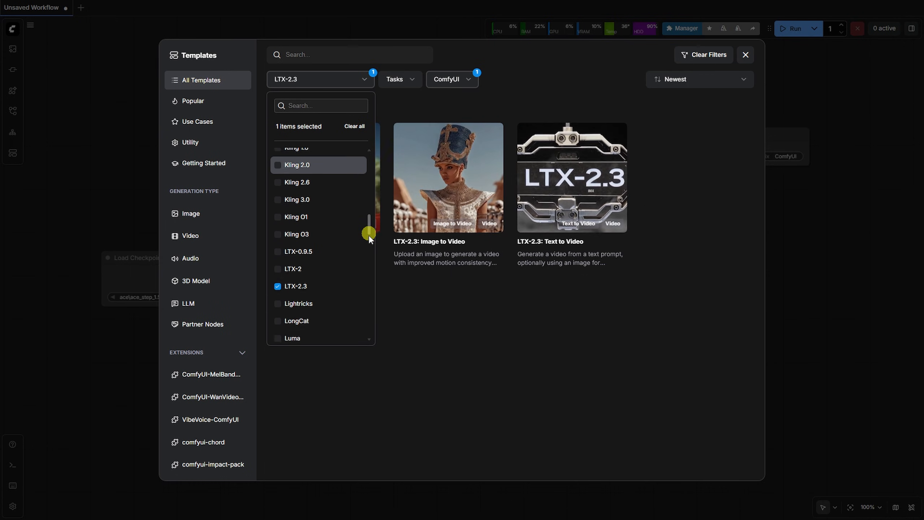
scroll(364, 236, "down", 3)
left_click(467, 340)
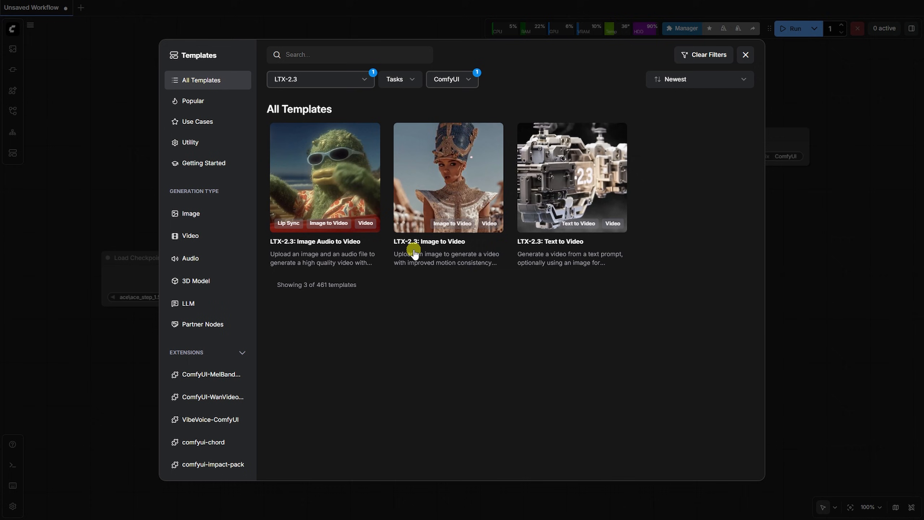
left_click(457, 253)
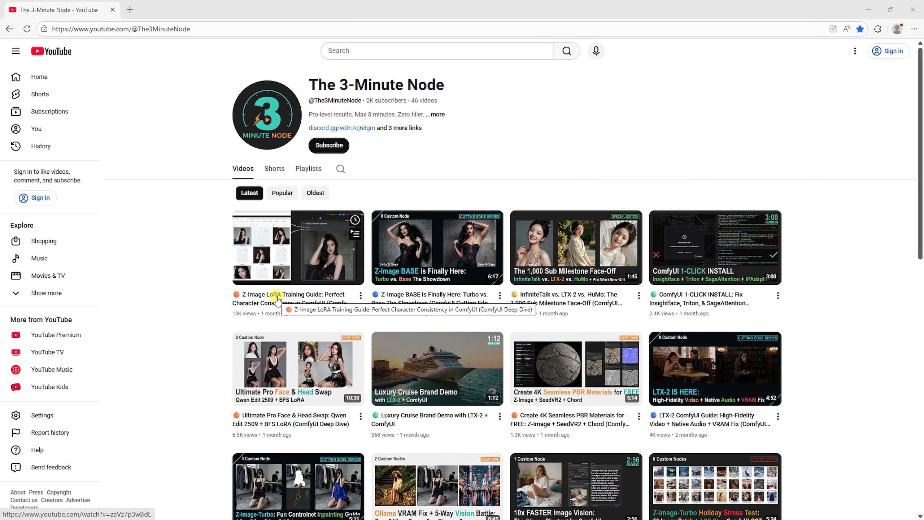
Step: View The 3-Minute Node channel's playlists on YouTube and open the full ComfyUI LoRA Training playlist
left_click(305, 171)
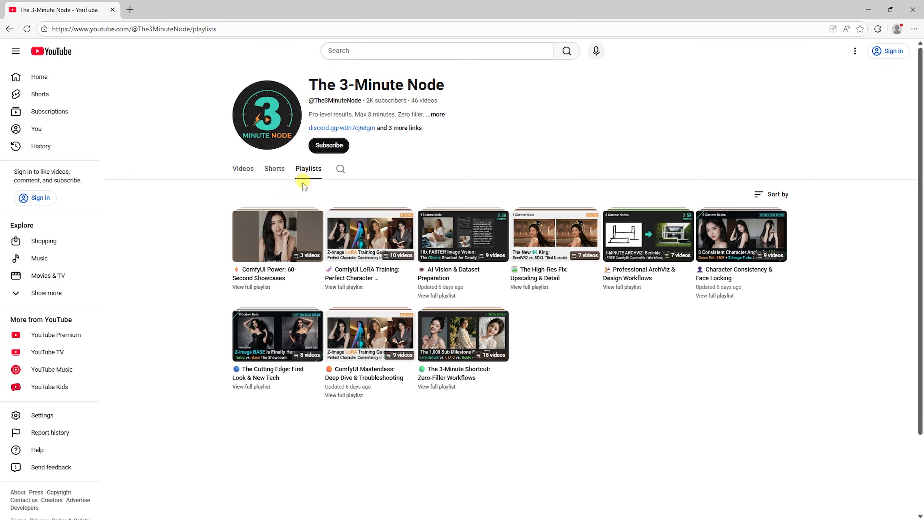
left_click(357, 288)
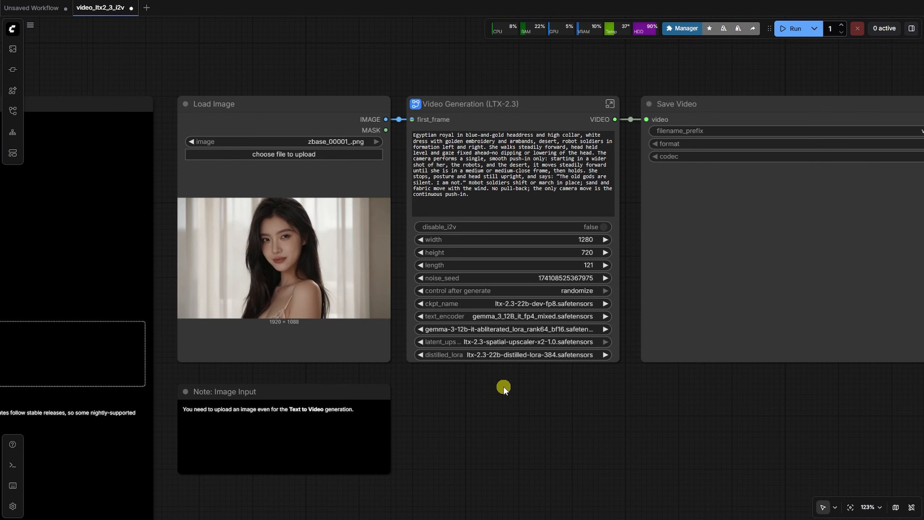
Step: Set the Video Generation (LTX-2.3) node's width to 1920 and height to 1088
scroll(584, 228, "up", 3)
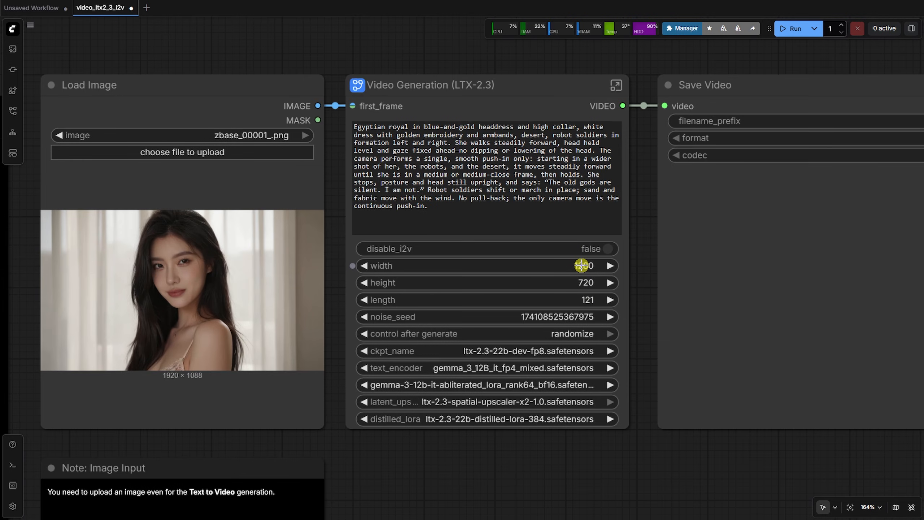
left_click(582, 264)
type("1920")
key("Return")
left_click(588, 280)
type("1088")
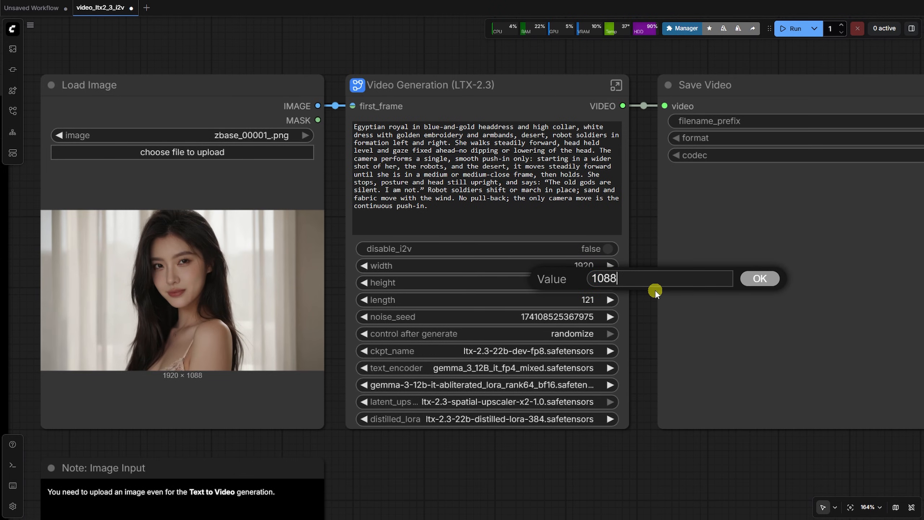
key("Return")
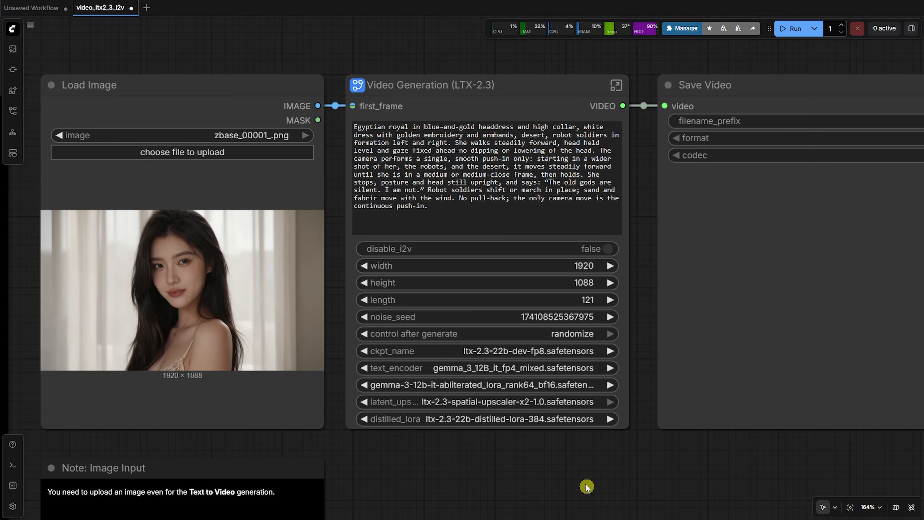
Step: Replace the Video Generation prompt with a young Asian woman calmly speaking and gesturing, saying "welcome to my youtube channel. this is wonderful with all of you. thank you."
scroll(584, 468, "down", 4)
left_click(532, 268)
scroll(533, 269, "up", 4)
scroll(532, 269, "up", 3)
key("ctrl+a")
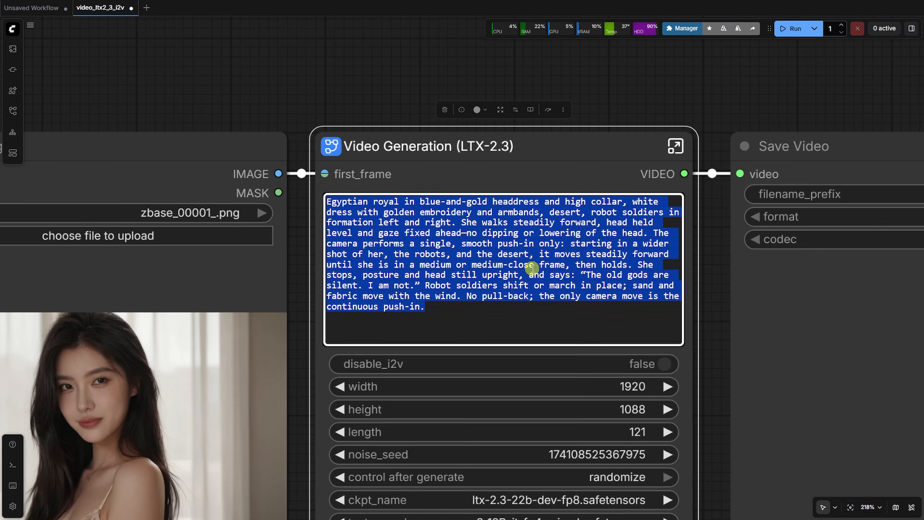
type("A beautiful young Asian woman in her early 20s is talking calmly to the viewer. she is gesturing naturally while she is speaking. she says \"welcome to my youtube channel. this is wonderful with all of you. thank you.\"")
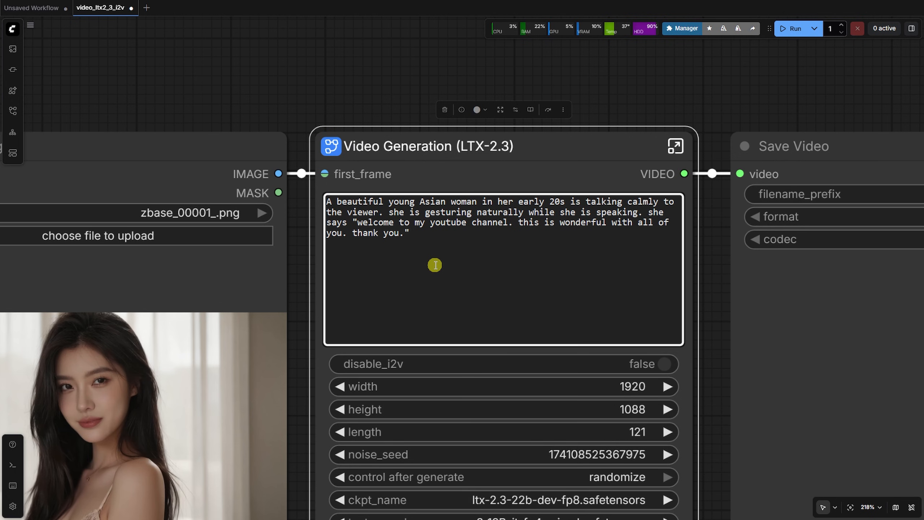
Step: Open the Video Generation (LTX-2.3) subgraph and fit all of its nodes in view
scroll(435, 265, "down", 4)
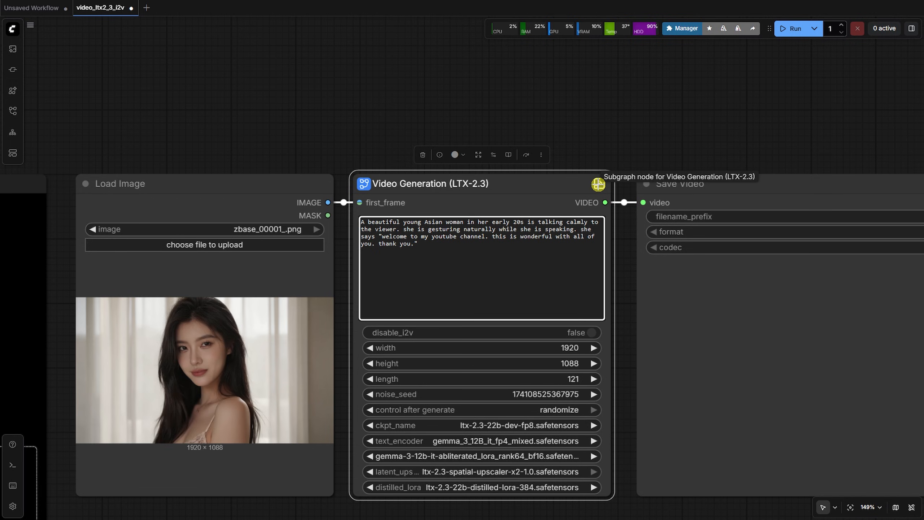
left_click(599, 185)
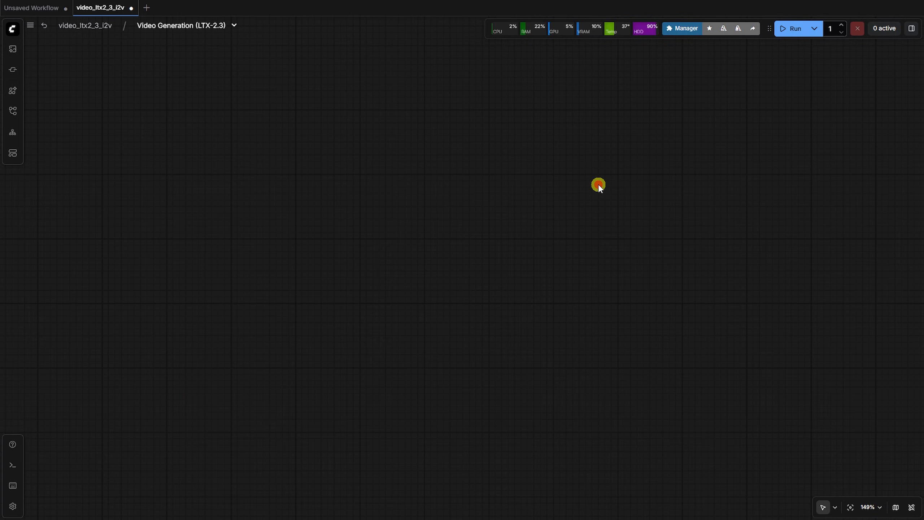
left_click(850, 507)
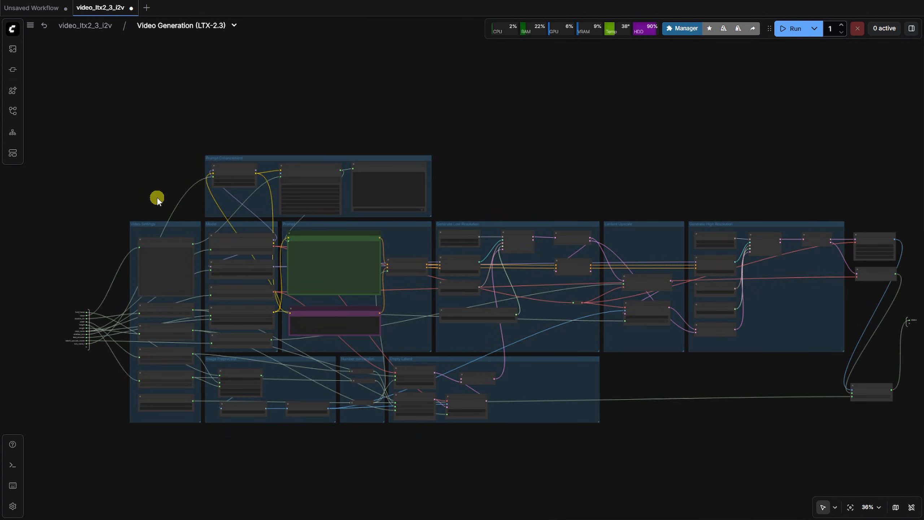
Step: Examine the TextGenerateLTX2Prompt and Preview as Text nodes in the Prompt Enhancement group and the Video Settings inputs
scroll(157, 199, "up", 13)
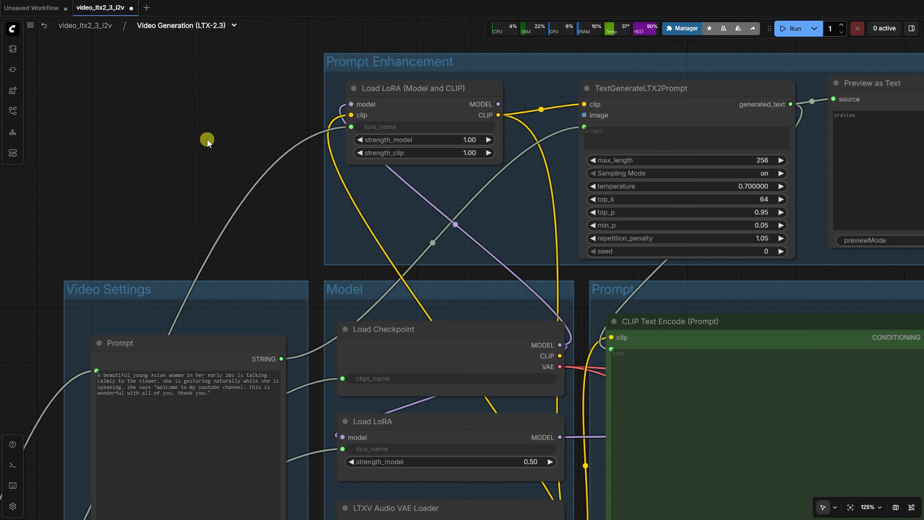
left_click_drag(223, 136, 46, 136)
left_click(497, 92)
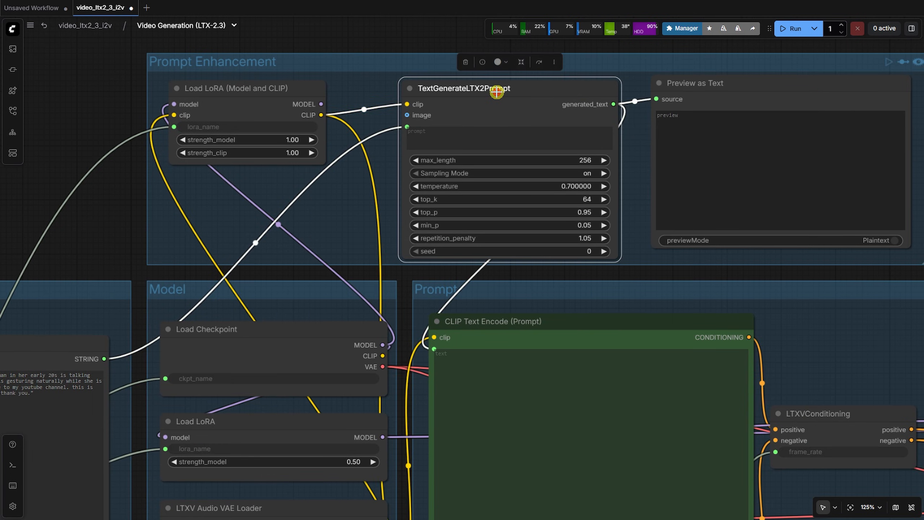
left_click(709, 88)
scroll(252, 157, "down", 6)
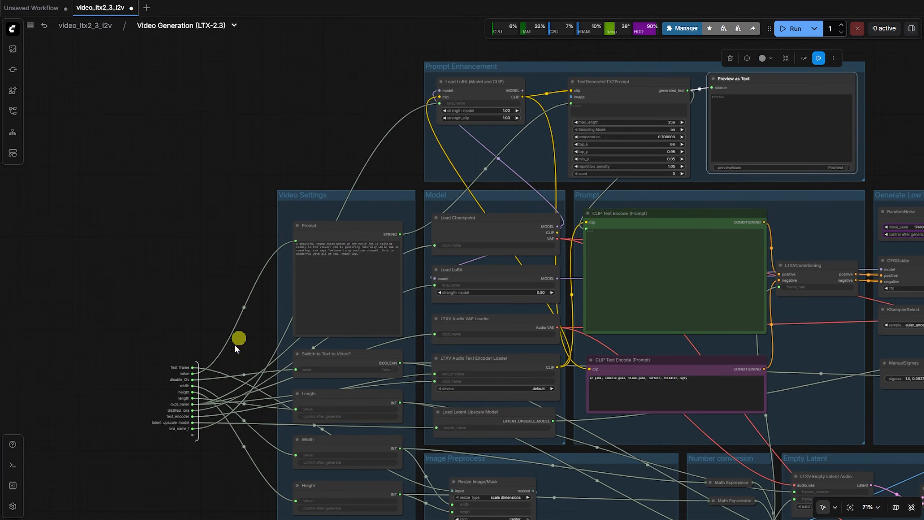
scroll(218, 381, "up", 5)
scroll(188, 380, "down", 2)
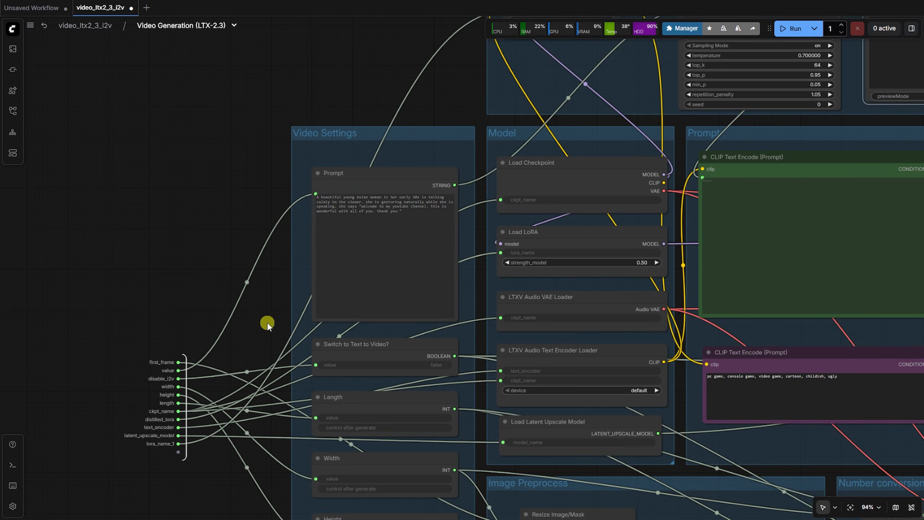
Step: Trace the Prompt node into the Prompt Enhancement group and execute only the branch ending at Preview as Text
left_click(348, 185)
left_click_drag(461, 105, 194, 251)
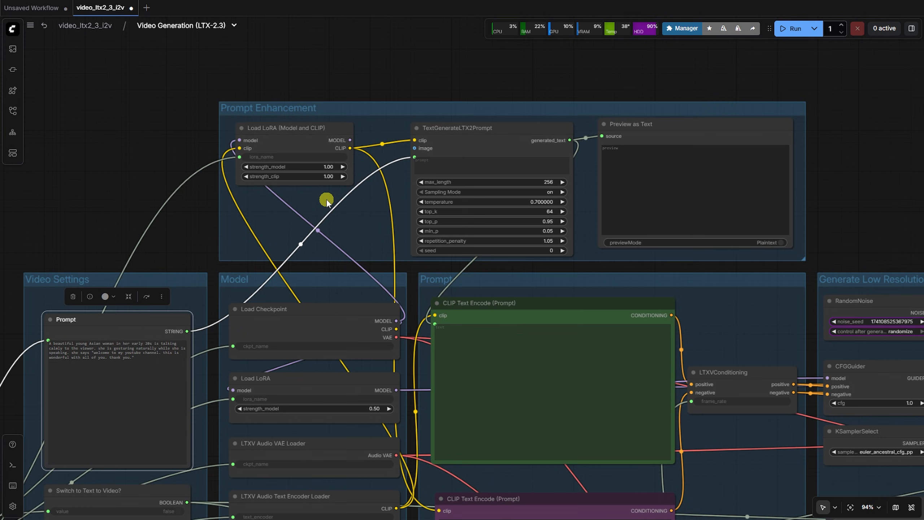
left_click(714, 126)
left_click(733, 103)
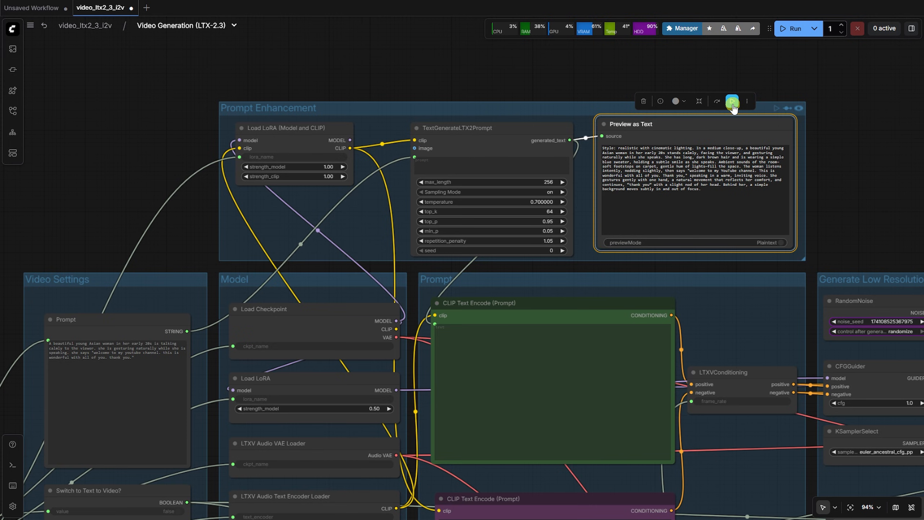
Step: Copy the enhanced prompt from Preview as Text into a new String (Multiline) node placed near the Prompt node
left_click(739, 198)
key("ctrl+a")
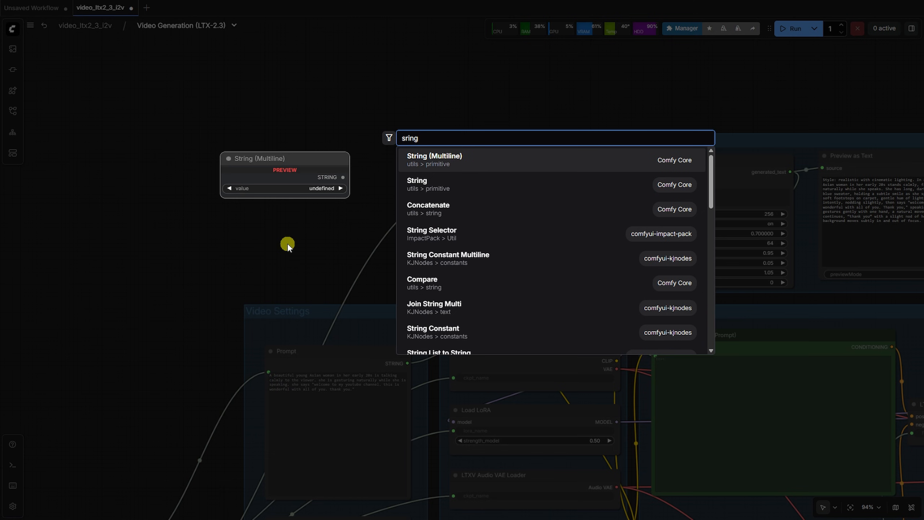
left_click(430, 160)
scroll(364, 284, "up", 5)
left_click(378, 284)
type("Style: realistic with cinematic lighting. In a medium close-up, a beautiful young Asian woman in her early 20s stands calmly, facing the viewer, and gesturing naturally while she speaks. She has long, dark brown hair and is wearing a simple blue sweater, holding a subtle smile as she speaks. Ambient sounds of the room—soft footsteps on carpet, gentle hum of lights—fill the space. The woman listens intently, nodding slightly, then says \"welcome to my YouTube channel. This is wonderful with all of you. Thank you,\" speaking in a warm, inviting voice. She gestures gently with one hand, a natural movement that reflects her comfort, and continues, \"thank you\" with a slight nod of her head. Behind her, a simple background moves subtly in and out of focus.")
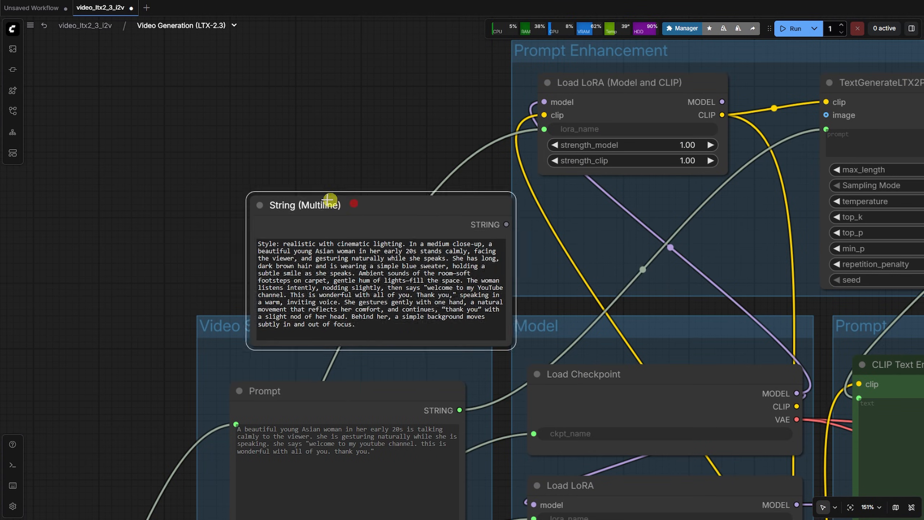
Step: Review the clothing and ambient-sound phrases in the String (Multiline) text, and move that node upward, clear of the Prompt node
scroll(155, 340, "up", 4)
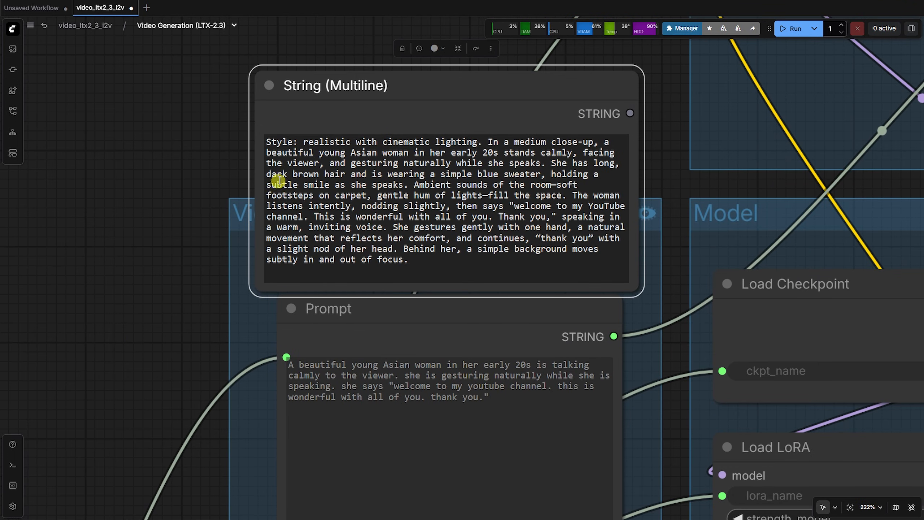
left_click_drag(385, 174, 543, 174)
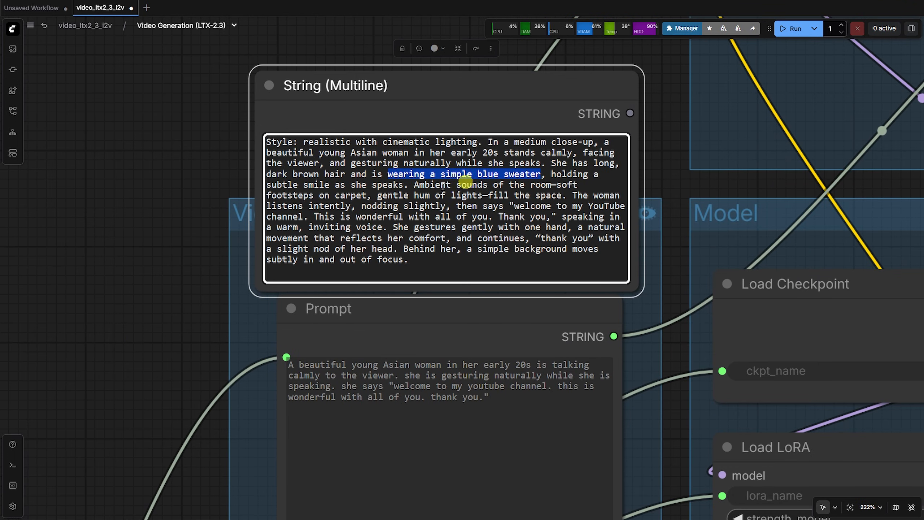
left_click_drag(415, 185, 588, 196)
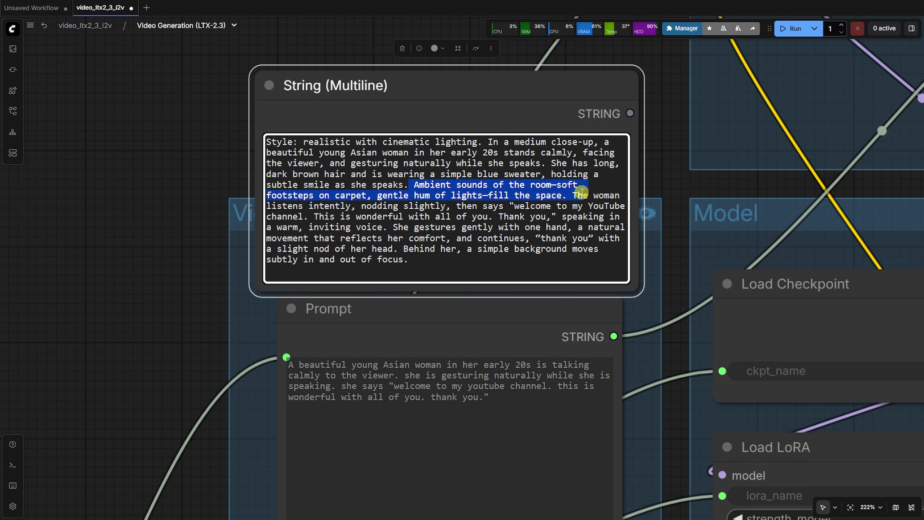
left_click(566, 216)
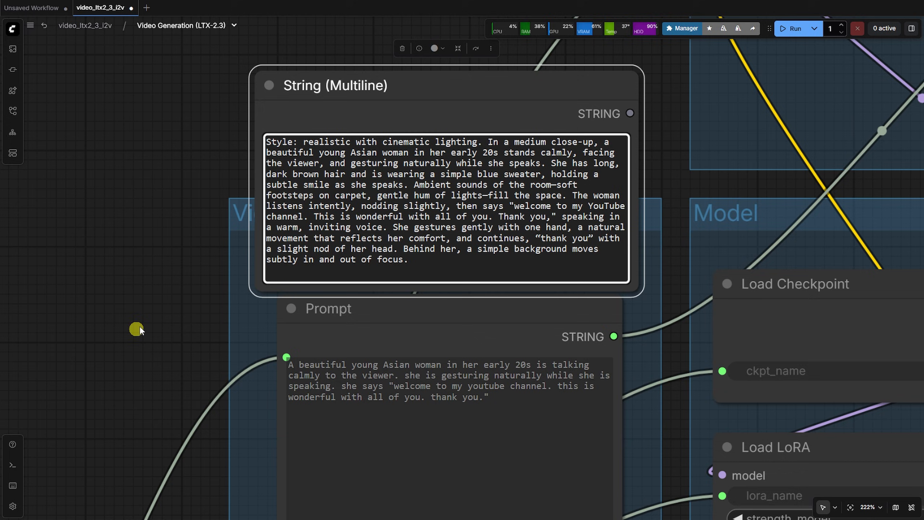
left_click_drag(467, 249, 480, 272)
left_click(165, 315)
scroll(160, 309, "down", 6)
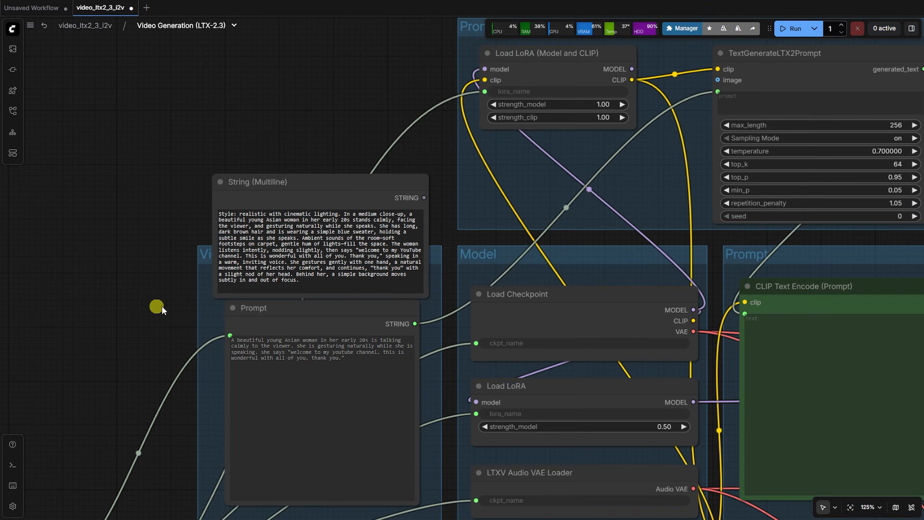
left_click_drag(344, 193, 338, 145)
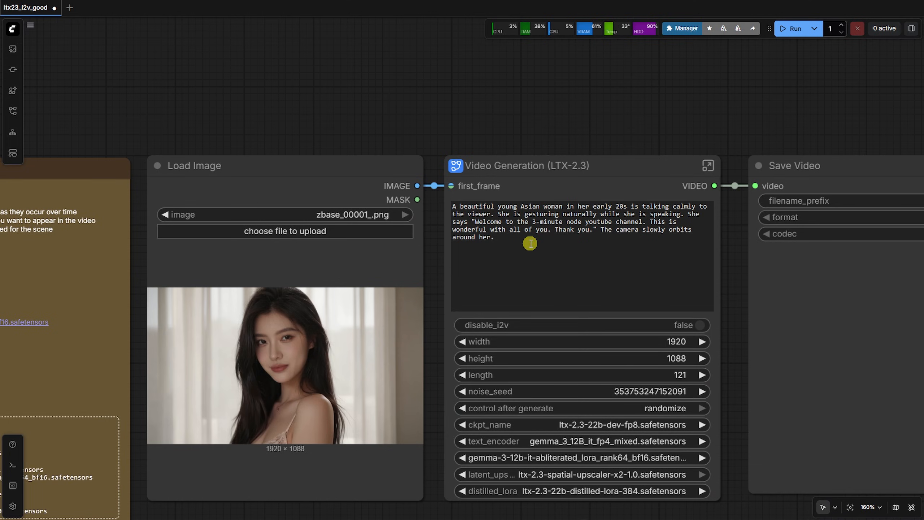
Step: Replace the Video Generation prompt with the cinematic medium close-up version, adding long black hair, a warm smile and a slow, smooth, circular camera orbit
left_click(530, 243)
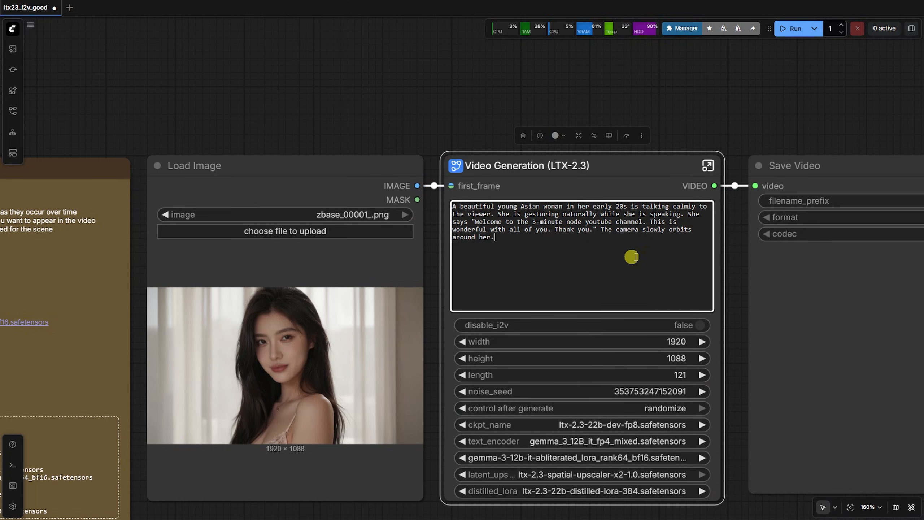
scroll(663, 257, "up", 6)
key("ctrl+a")
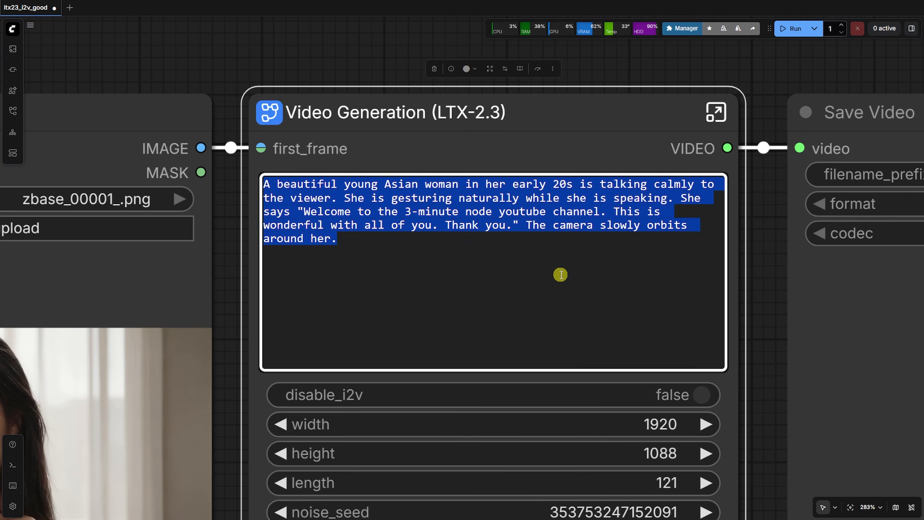
type("Style: realistic with cinematic lighting. In a medium close-up, a beautiful young Asian woman in her early 20s with long black hair is talking calmly to the viewer. She is gesturing naturally while she is speaking. Her face brightens into a warm smile as she speaks in a clear, friendly voice, \"Welcome to the 3-minute node youtube channel. This is wonderful with all of you. Thank you.\" The camera slowly orbits around her, creating a smooth, circular motion.")
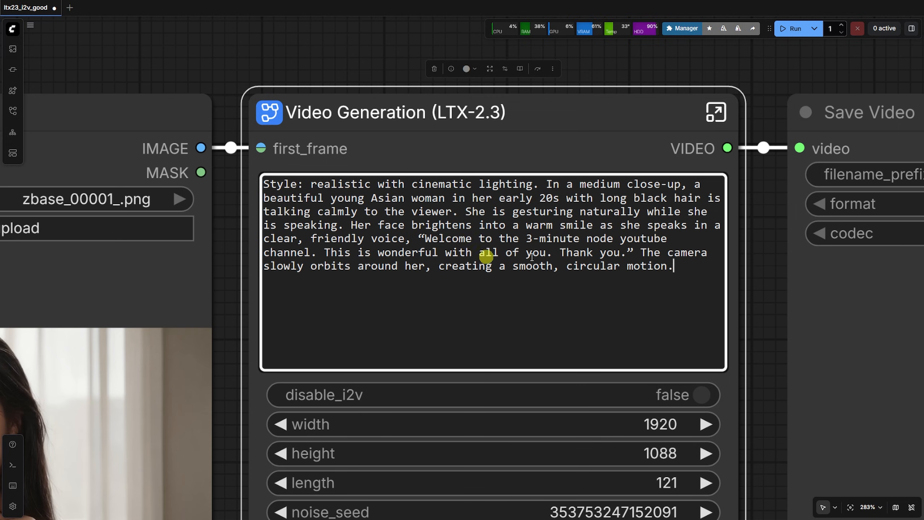
Step: Examine the Generate Low Resolution, Lantent Upscale and Generate High Resolution groups inside the Video Generation subgraph, and return to the main workflow
scroll(509, 263, "down", 3)
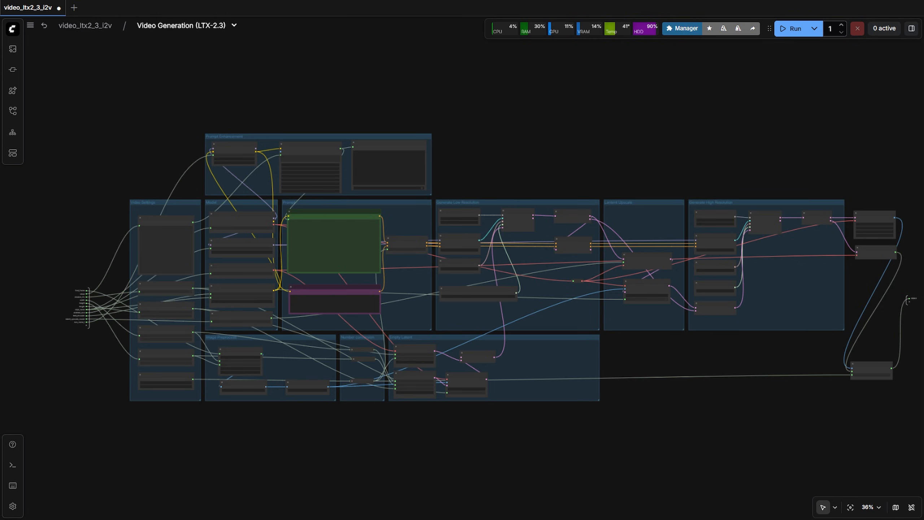
scroll(463, 177, "up", 10)
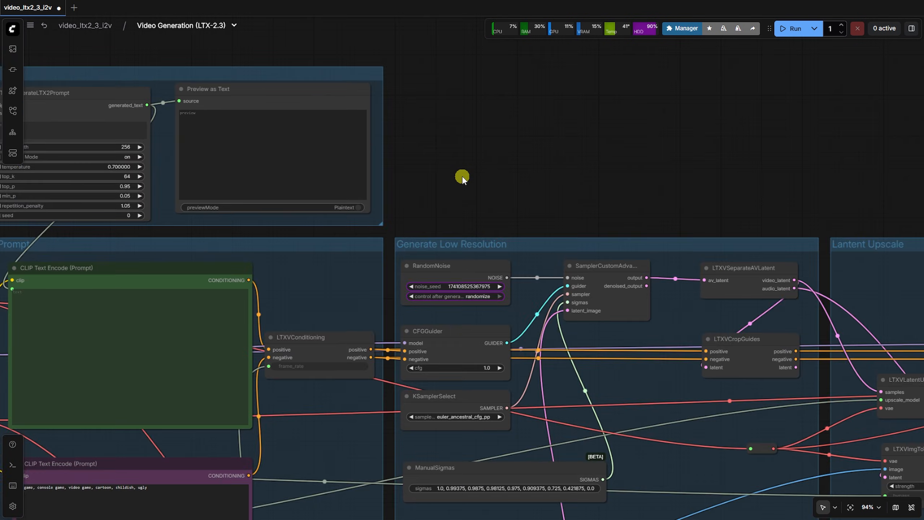
scroll(465, 179, "down", 3)
left_click_drag(516, 221, 451, 155)
left_click(425, 155)
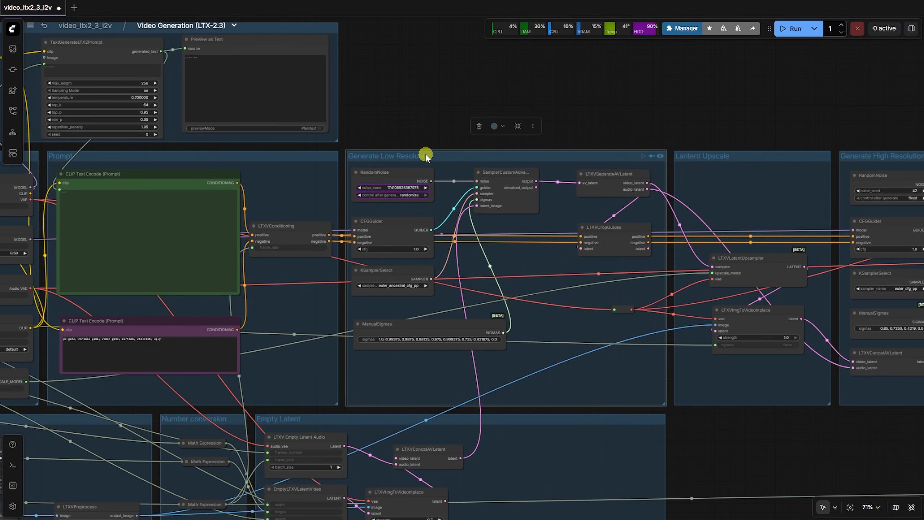
left_click_drag(738, 451, 478, 421)
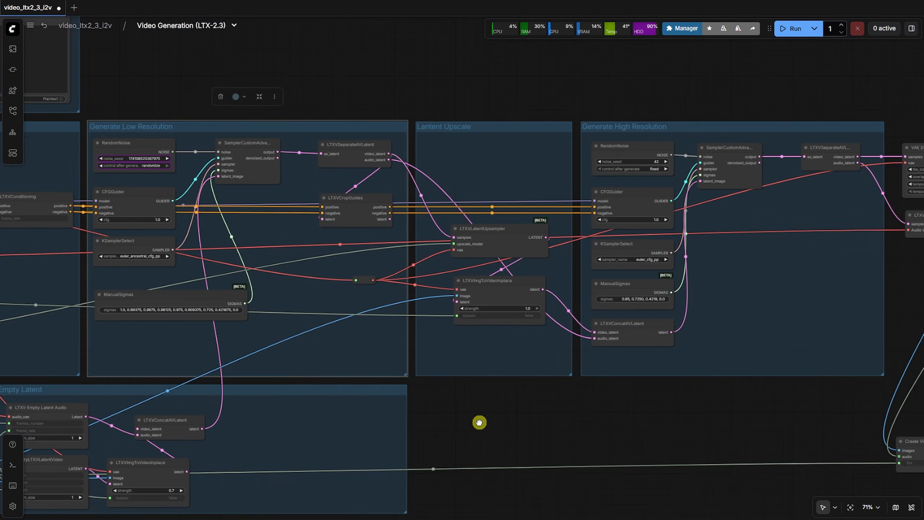
left_click(494, 131)
left_click_drag(653, 120, 585, 120)
left_click(585, 121)
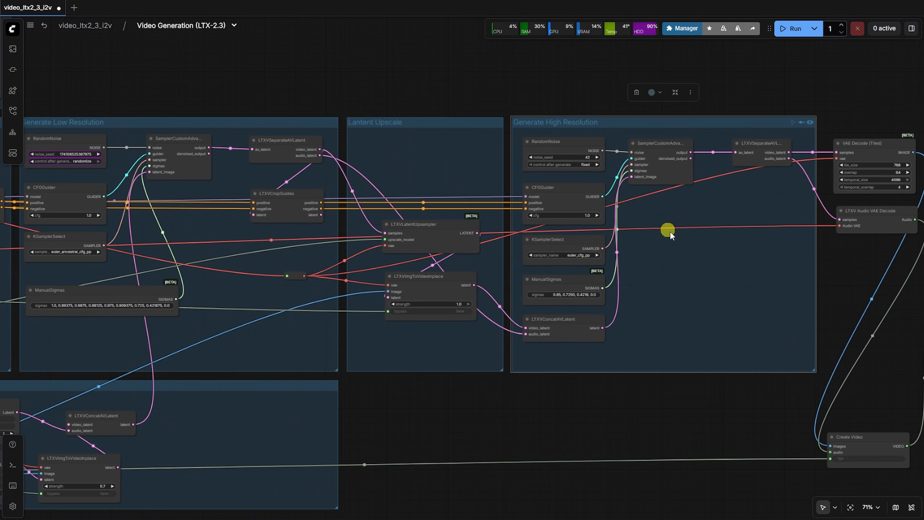
scroll(748, 278, "down", 5)
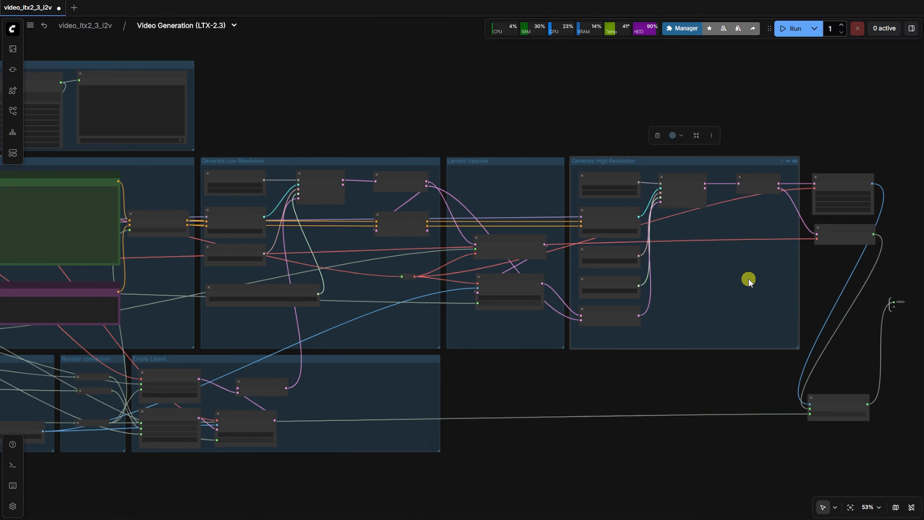
left_click_drag(584, 421, 728, 442)
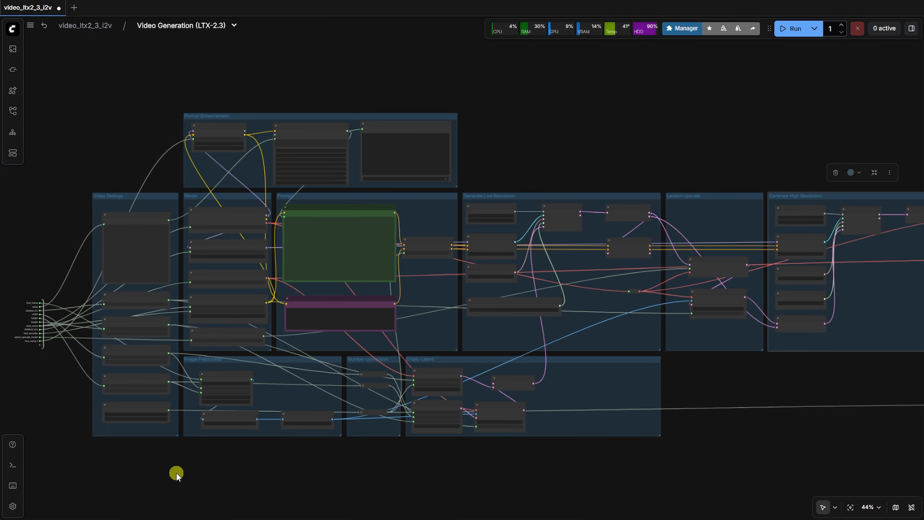
left_click(96, 25)
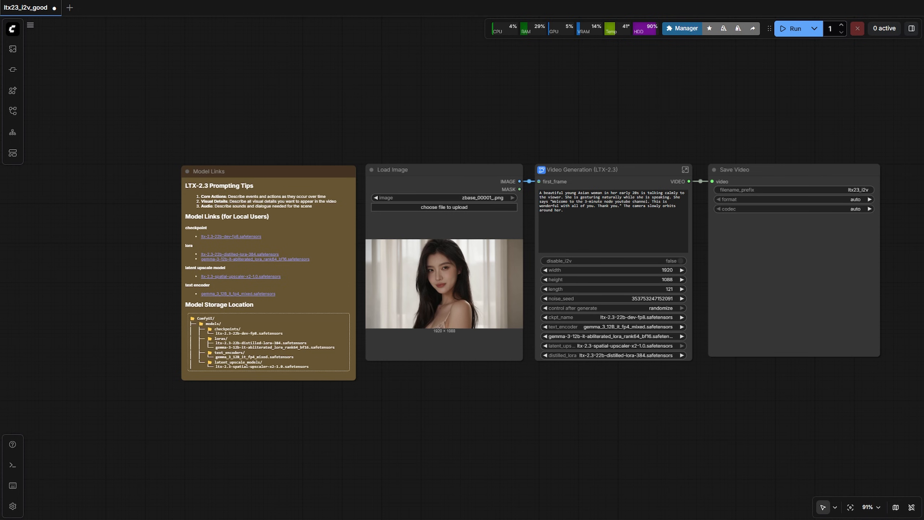
Step: Use Calculator to divide the 1920 width by 32
scroll(704, 298, "up", 8)
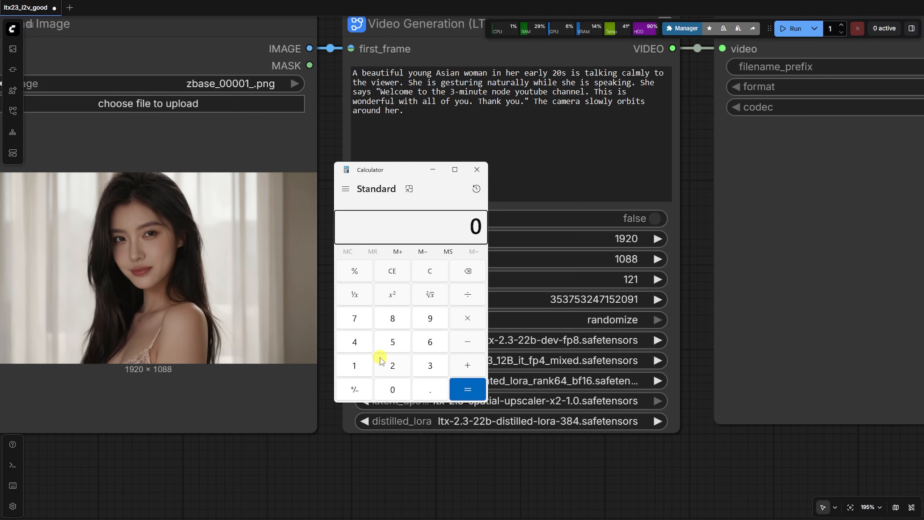
left_click(366, 364)
left_click(425, 316)
left_click(398, 364)
left_click(396, 390)
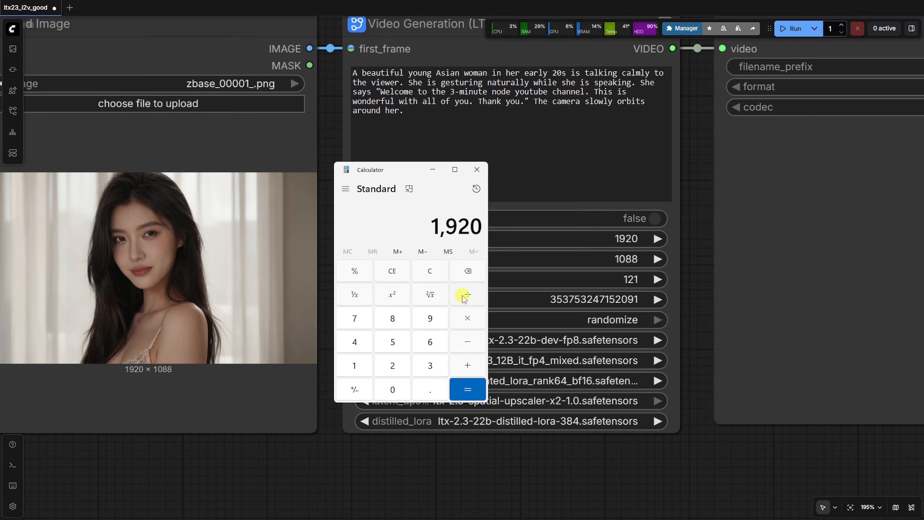
left_click(434, 373)
left_click(393, 369)
left_click(464, 392)
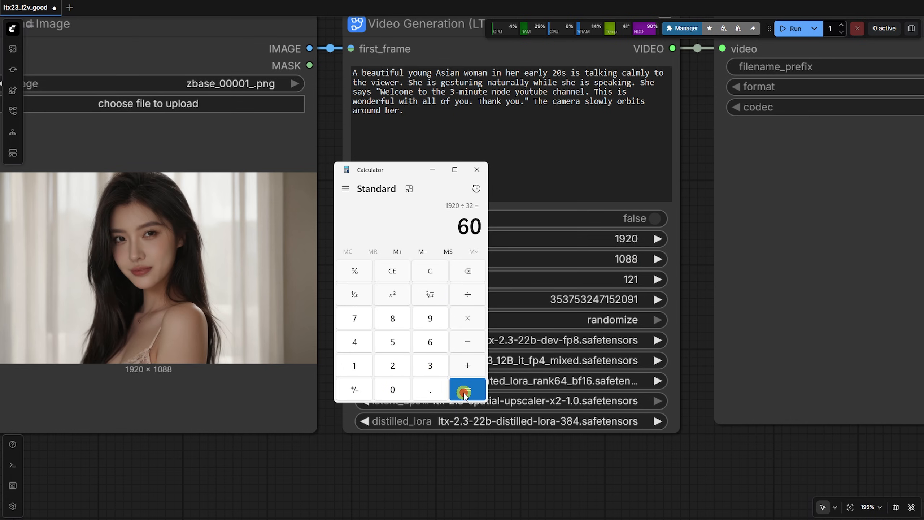
Step: Divide a height of 1080 by 32 to check whether it is a whole multiple
left_click(364, 369)
left_click(389, 390)
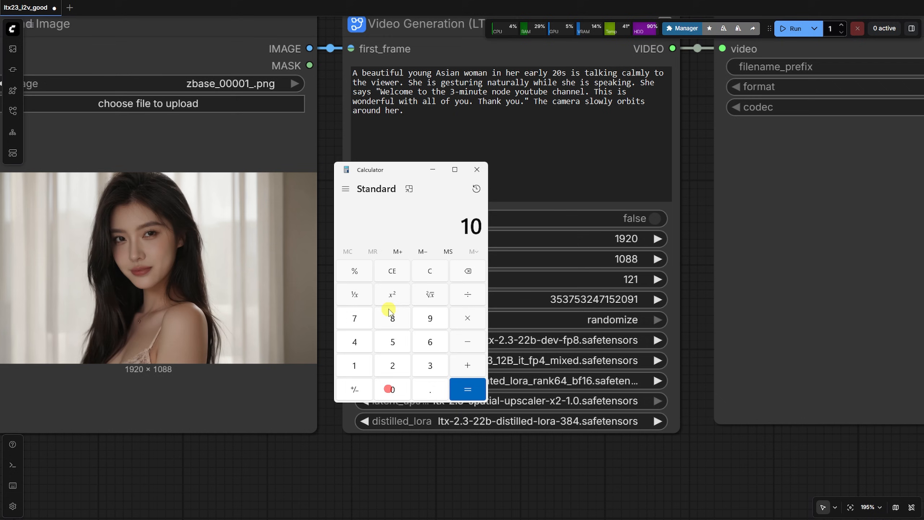
left_click(388, 315)
left_click(393, 390)
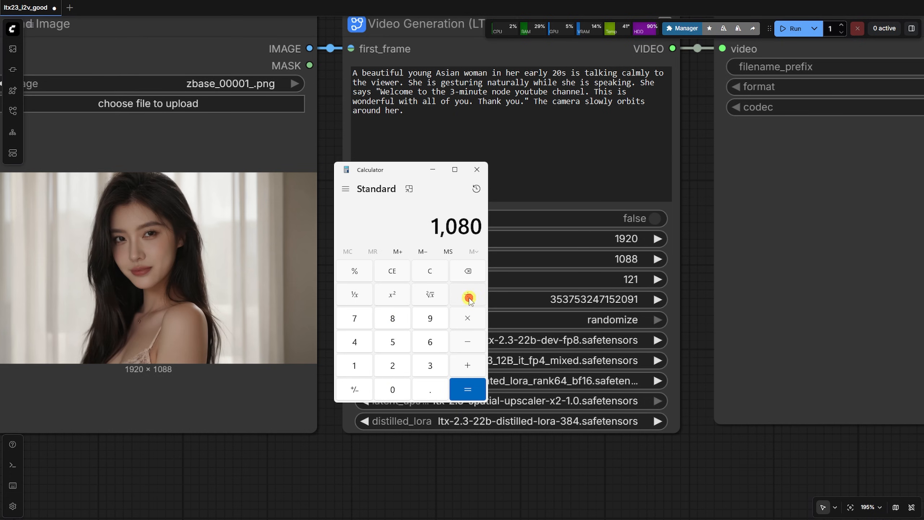
left_click(432, 364)
left_click(393, 364)
left_click(464, 389)
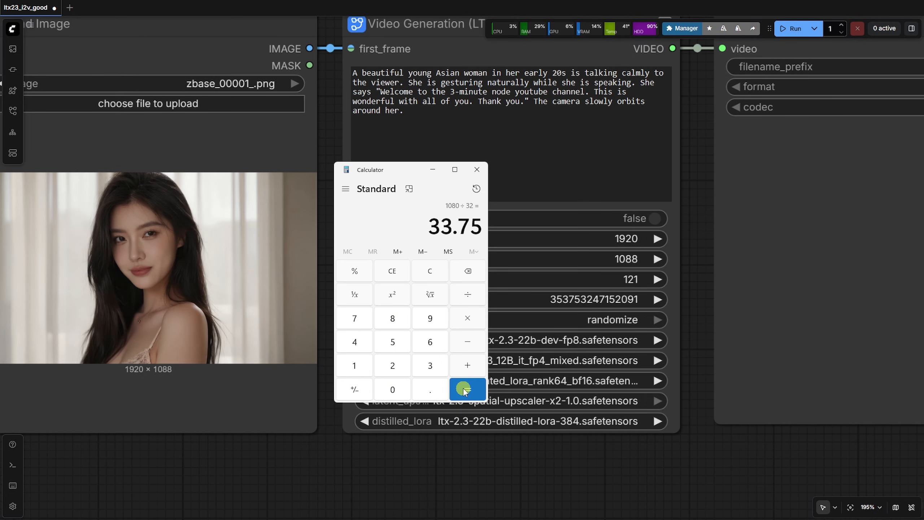
Step: Divide the 1088 height by 32 and close the Calculator
left_click(366, 364)
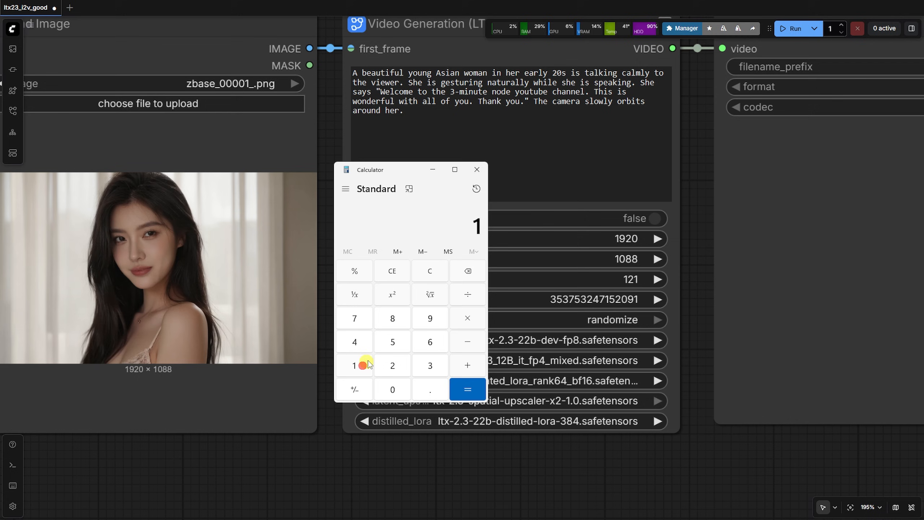
left_click(392, 388)
left_click(391, 318)
left_click(391, 318)
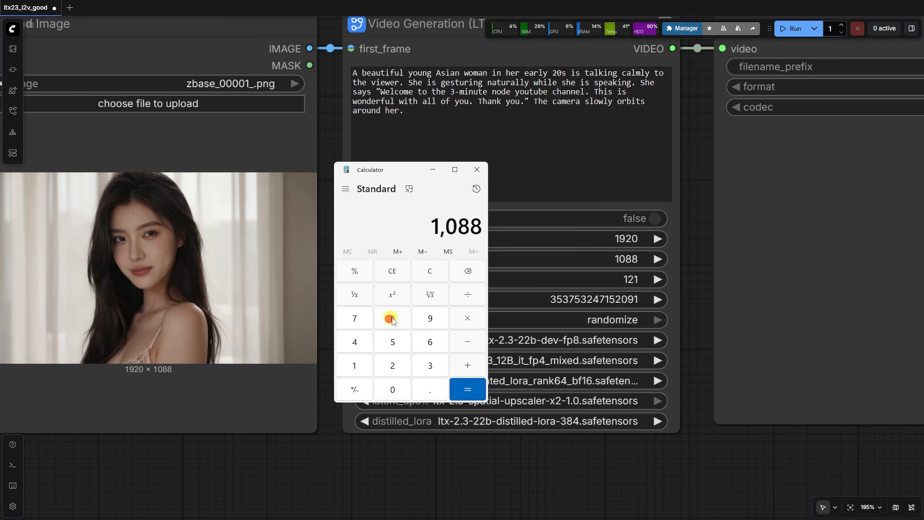
left_click(431, 366)
left_click(392, 365)
left_click(472, 394)
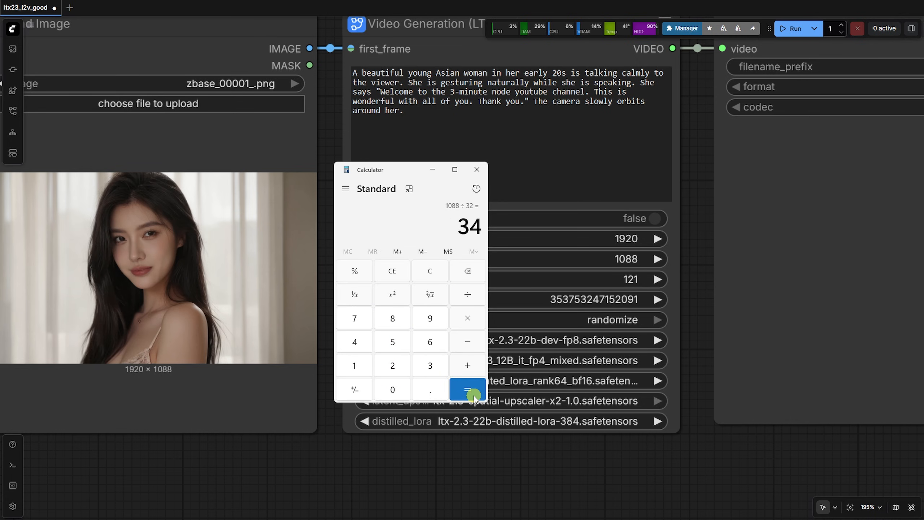
left_click(471, 168)
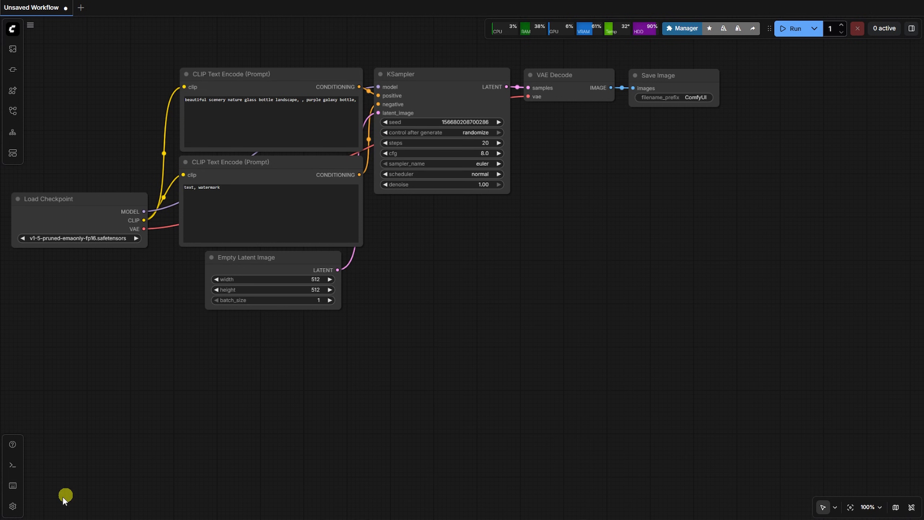
Step: Open the video_ltx2_3_ia2v template and delete the bypassed purple audio node below Load Audio
left_click(13, 155)
left_click(325, 176)
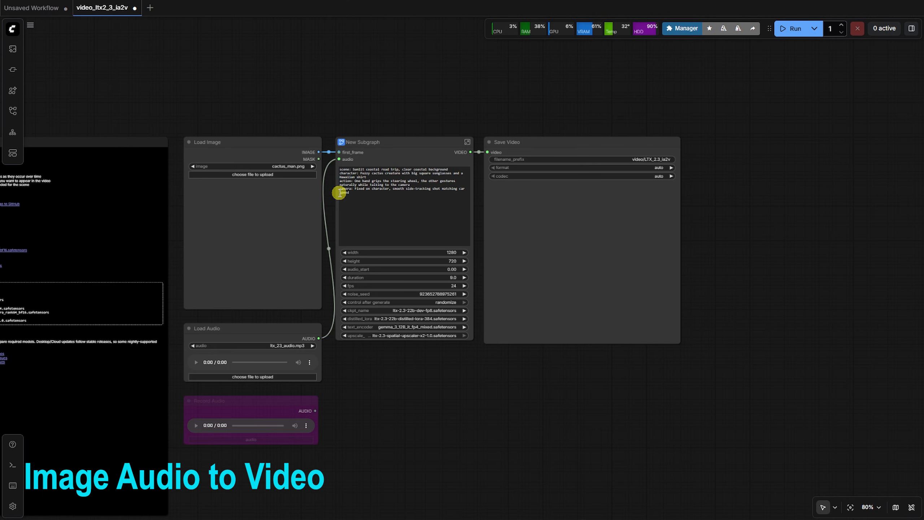
scroll(432, 431, "up", 2)
left_click(358, 412)
key("Delete")
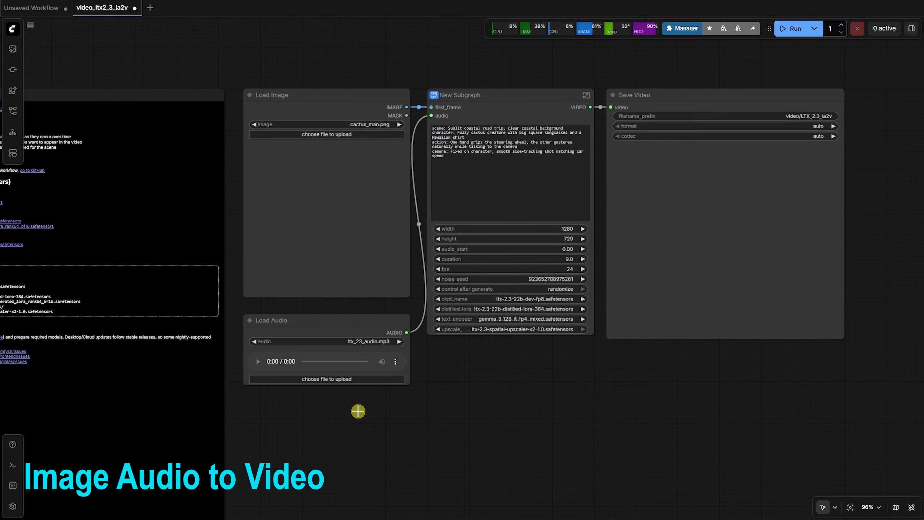
Step: Enter the New Subgraph and inspect the connections of the LTXV Audio VAE Encode node in the Empty Latent group
scroll(598, 111, "up", 5)
left_click(579, 84)
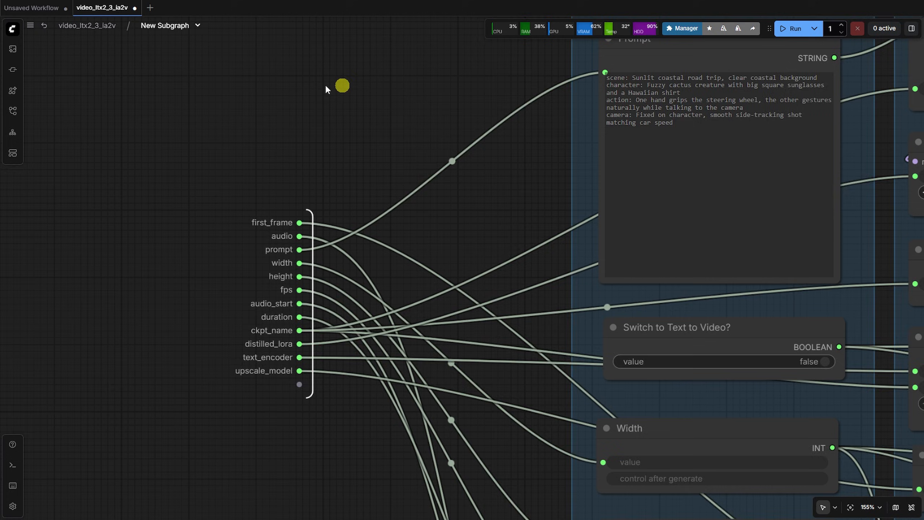
scroll(342, 84, "down", 6)
scroll(666, 405, "up", 8)
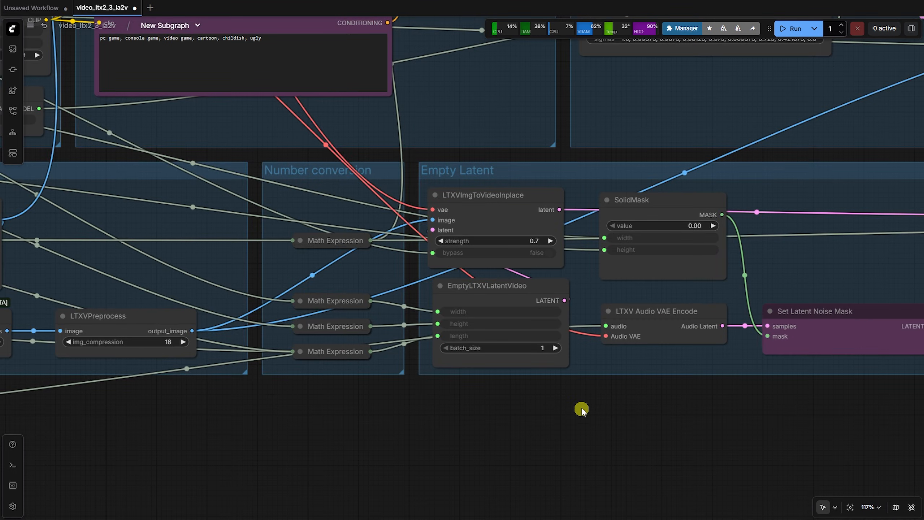
left_click(651, 329)
scroll(658, 430, "down", 4)
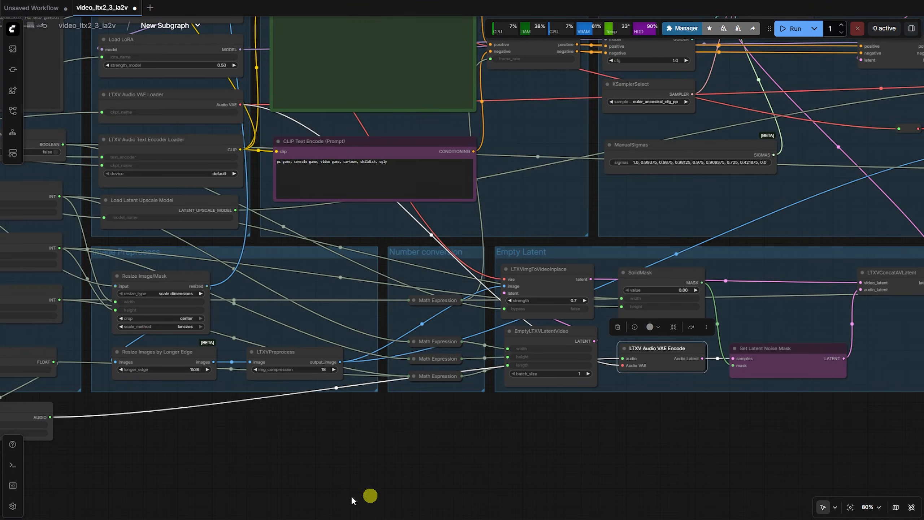
Step: Trace the audio link back to Trim Audio Duration and its audio, audio_start and duration subgraph inputs
scroll(368, 495, "left", 6)
scroll(178, 451, "up", 4)
left_click(233, 396)
scroll(219, 448, "down", 4)
left_click_drag(219, 449, 299, 449)
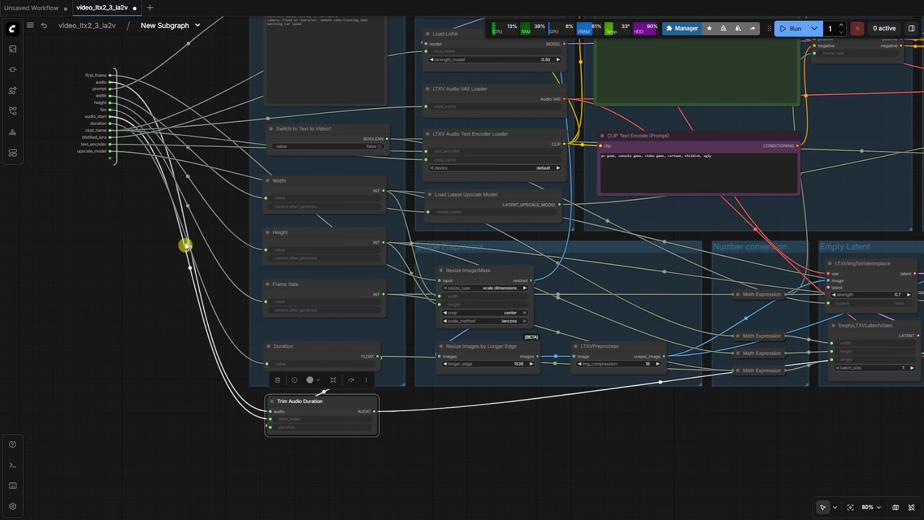
scroll(116, 120, "up", 3)
scroll(116, 120, "up", 2)
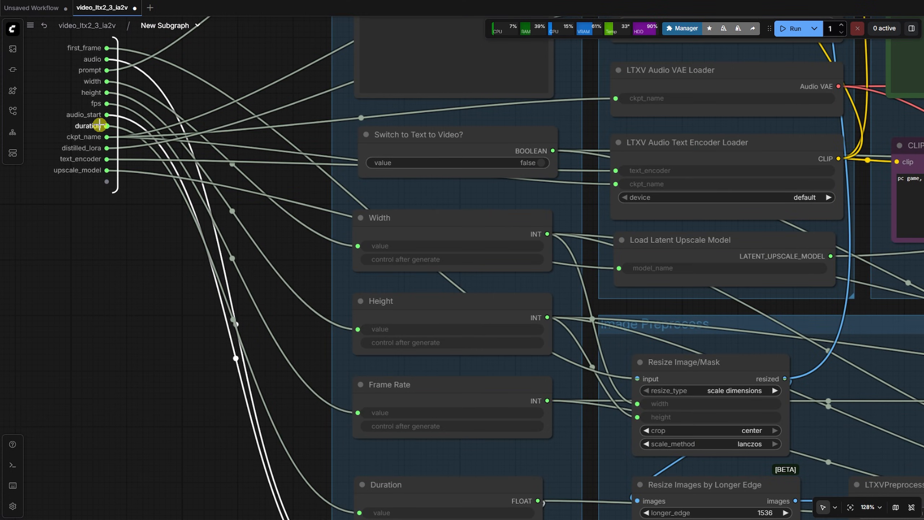
Step: Examine the EmptyLTXVLatentVideo, LTXV Audio VAE Encode and Set Latent Noise Mask nodes and follow the audio latent onward
scroll(108, 123, "down", 3)
scroll(382, 469, "right", 10)
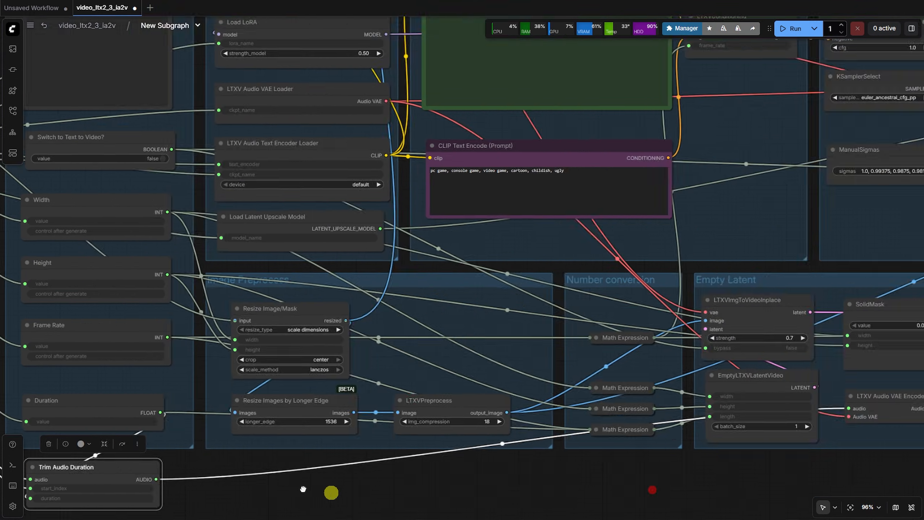
left_click(426, 373)
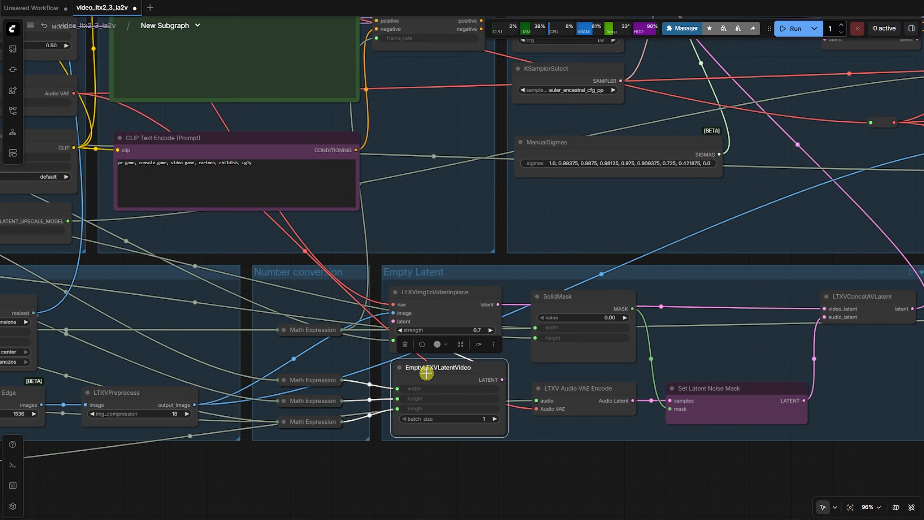
left_click(596, 388)
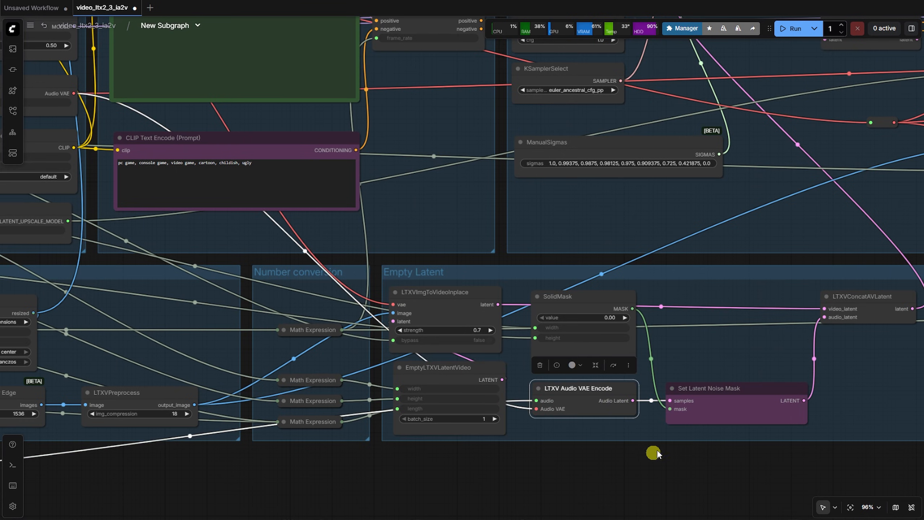
left_click(707, 395)
scroll(633, 470, "up", 3)
scroll(634, 469, "right", 4)
left_click(723, 265)
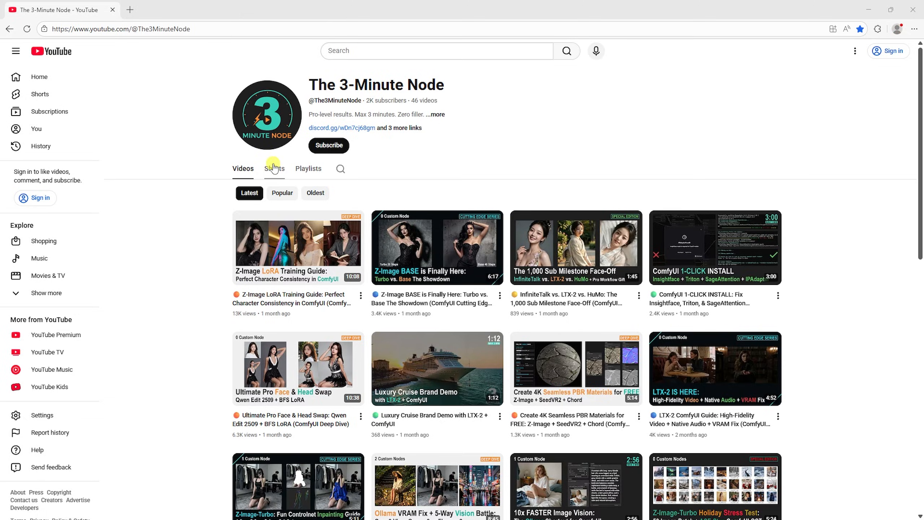
Step: Show the Shorts of The 3-Minute Node channel on YouTube and open the first AI Singing Workflow short
left_click(274, 168)
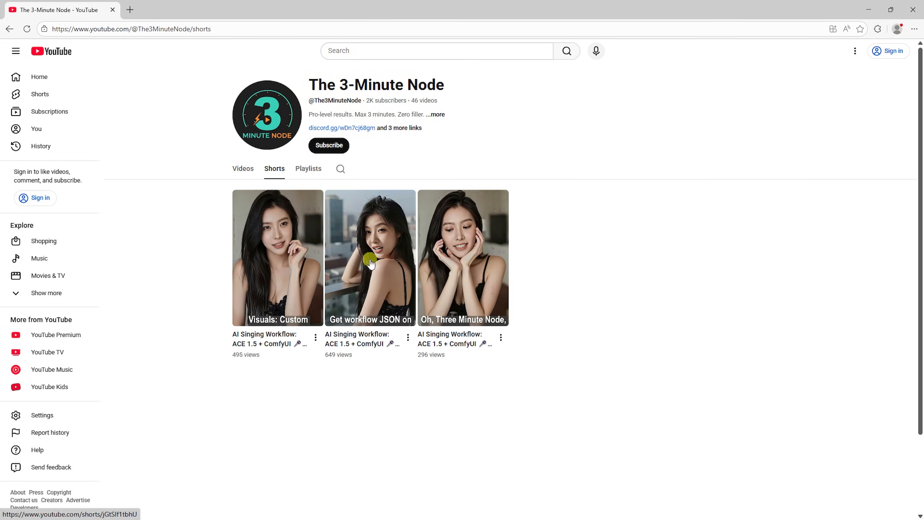
left_click(272, 346)
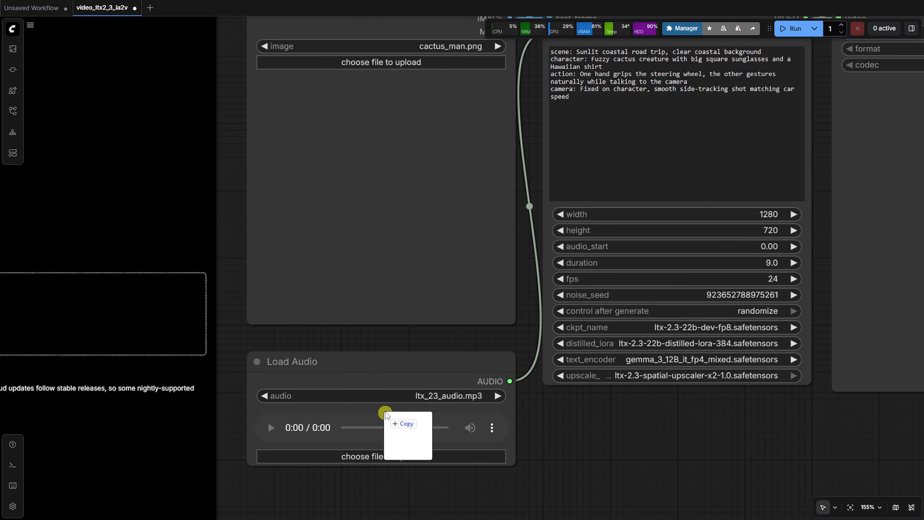
Step: Load song c.mp3 into the Load Audio node and play it
left_click_drag(383, 415, 383, 412)
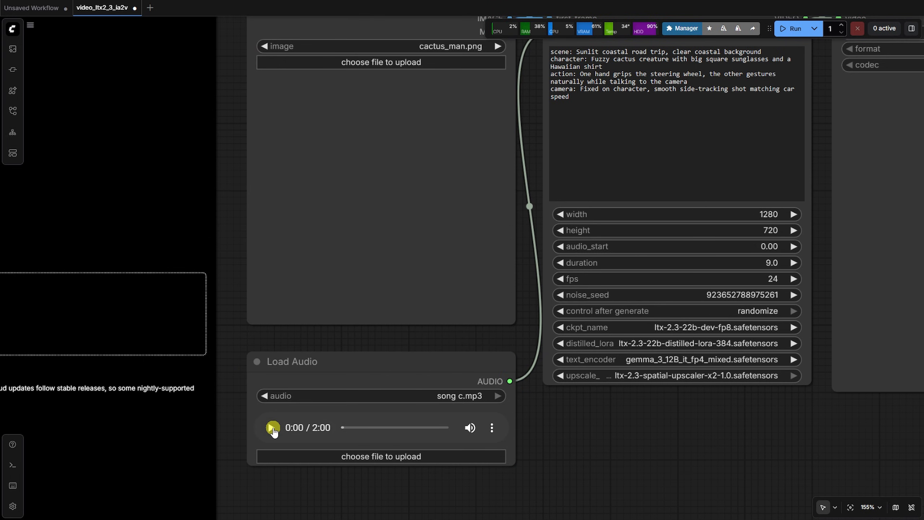
left_click(273, 428)
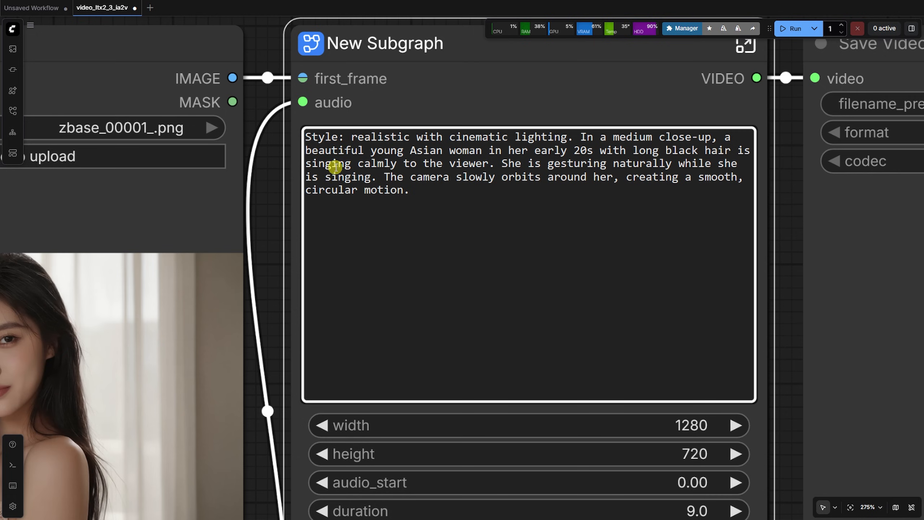
Step: Review the two "singing" mentions in the New Subgraph prompt
double_click(333, 166)
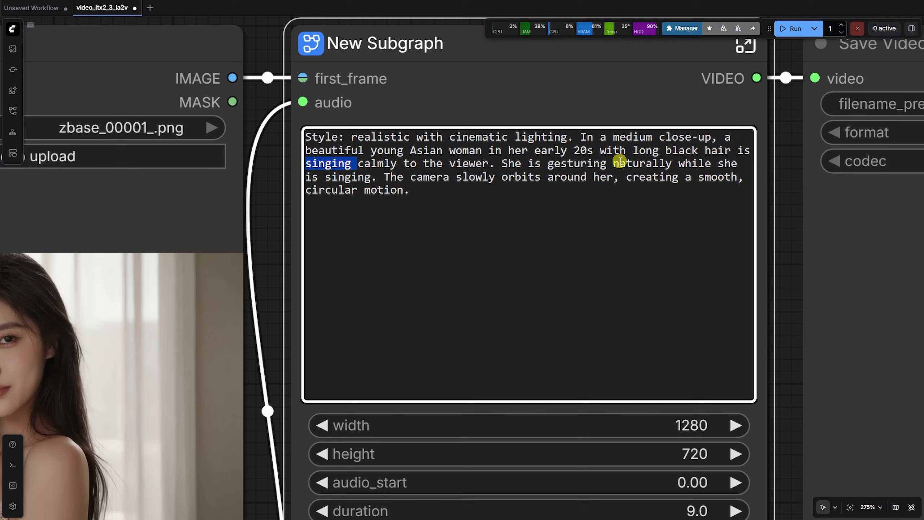
double_click(350, 178)
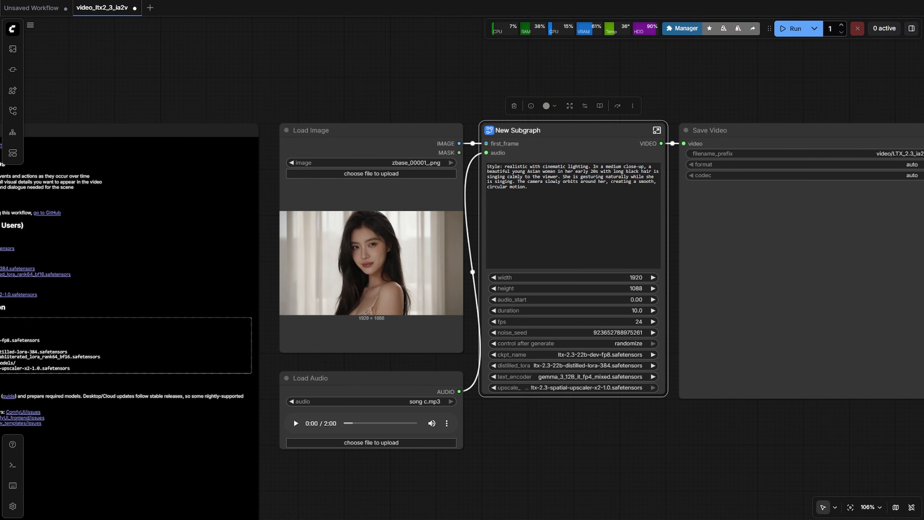
Step: Replace both occurrences of "singing" in the New Subgraph prompt with "speaking"
left_click_drag(248, 466, 357, 442)
scroll(352, 441, "up", 4)
scroll(352, 441, "up", 1)
left_click(259, 413)
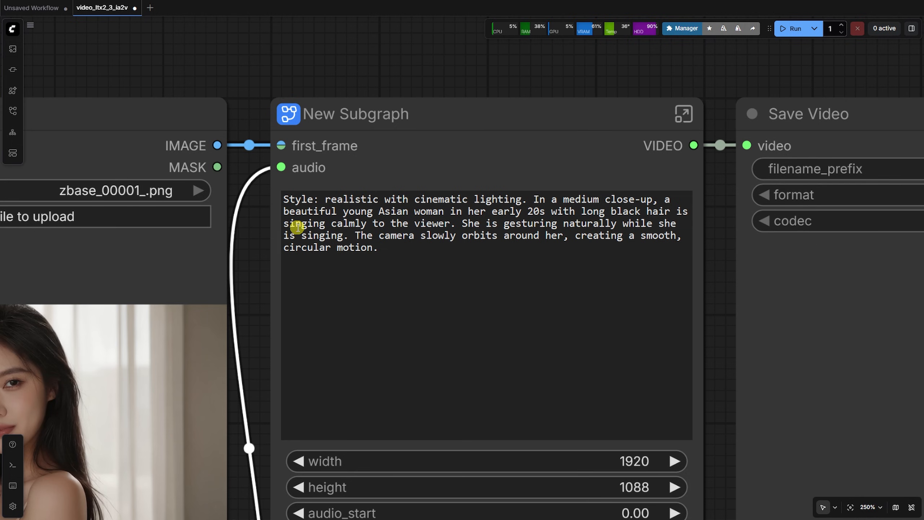
double_click(297, 222)
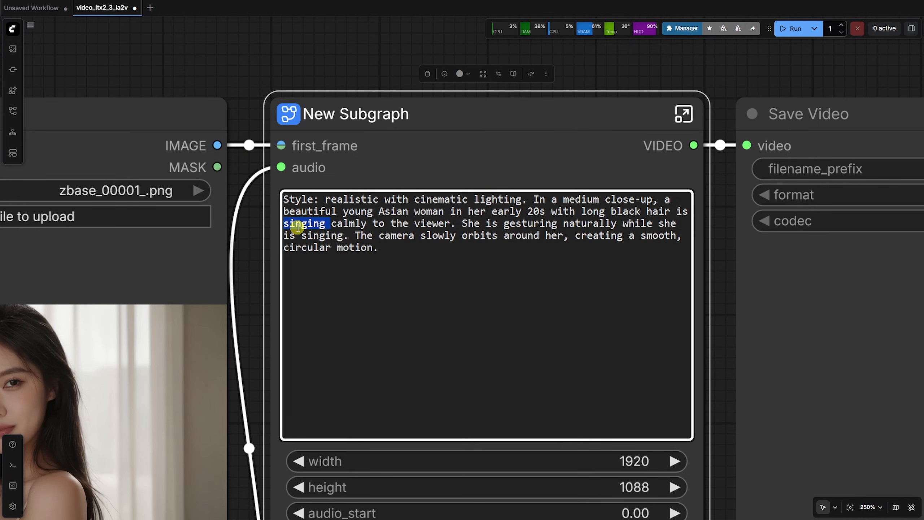
type("speaking")
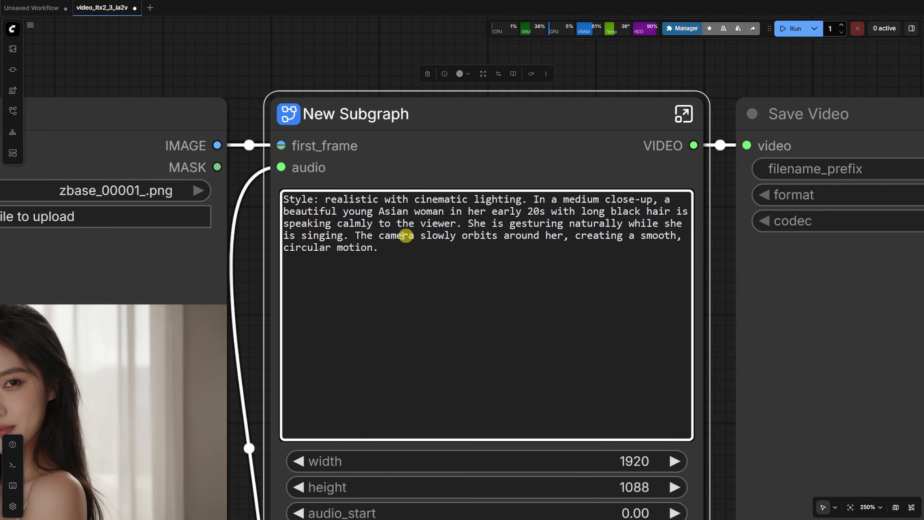
double_click(324, 235)
type("speaking")
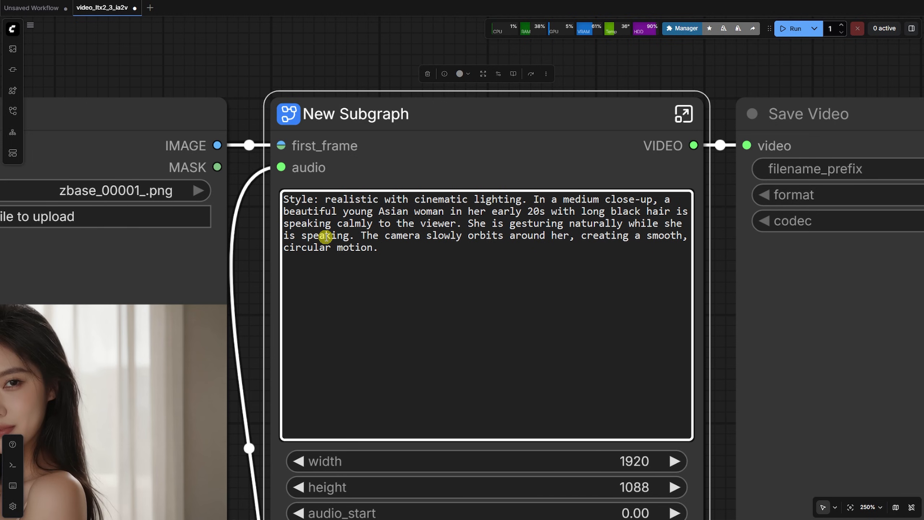
scroll(326, 237, "down", 6)
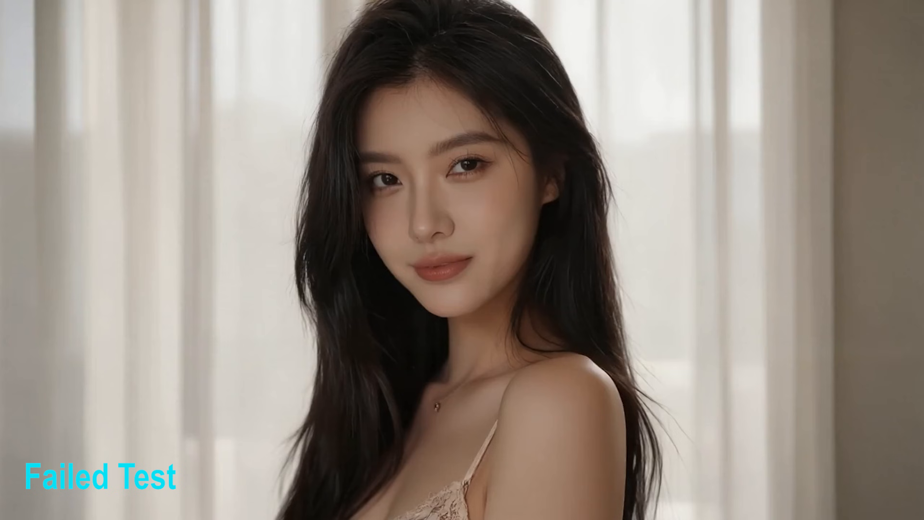